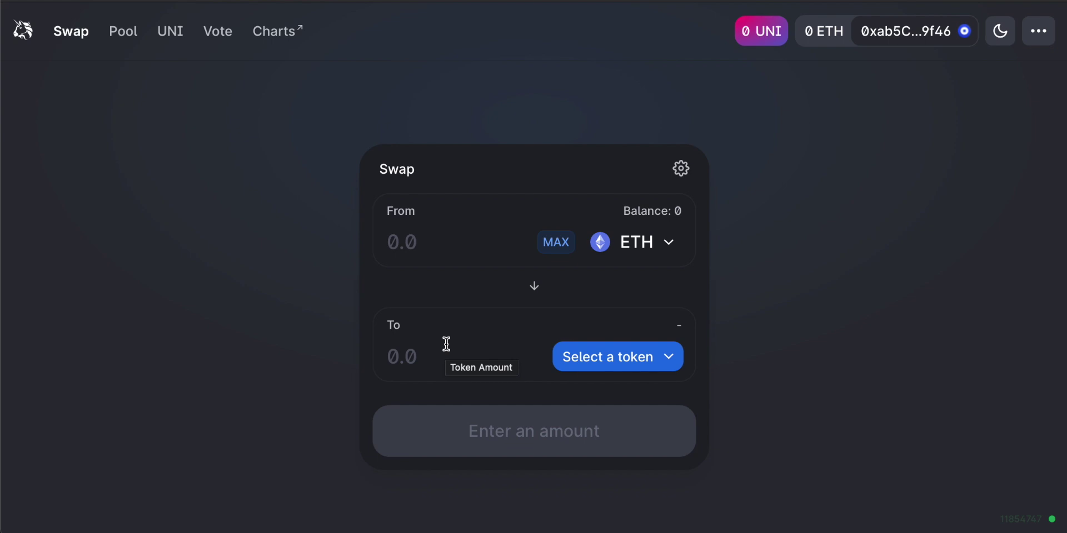
# Set up a swap of 0.5 ETH for AAVE and view its estimated details
pyautogui.click(603, 357)
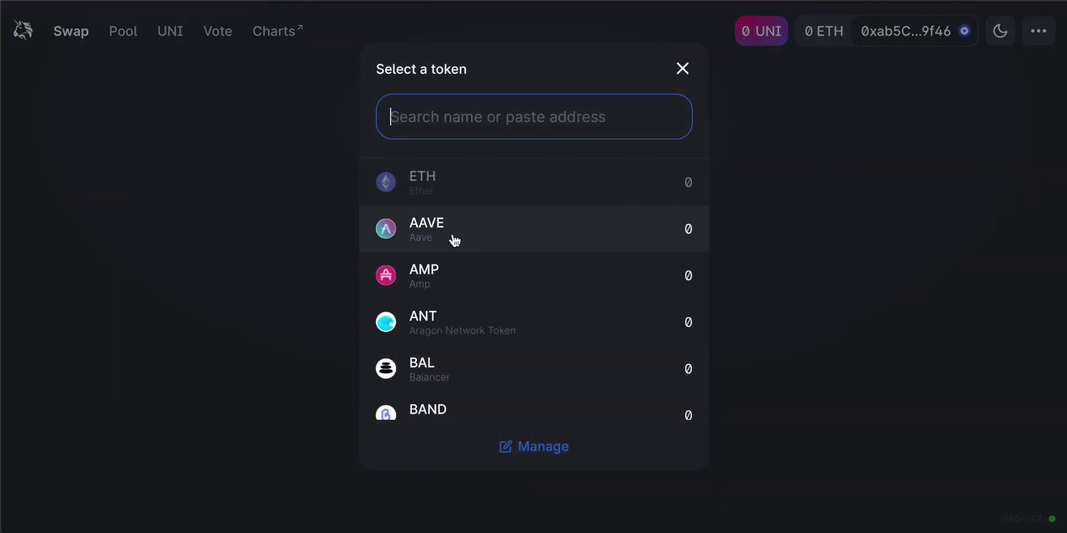
pyautogui.click(455, 241)
pyautogui.write('0.5')
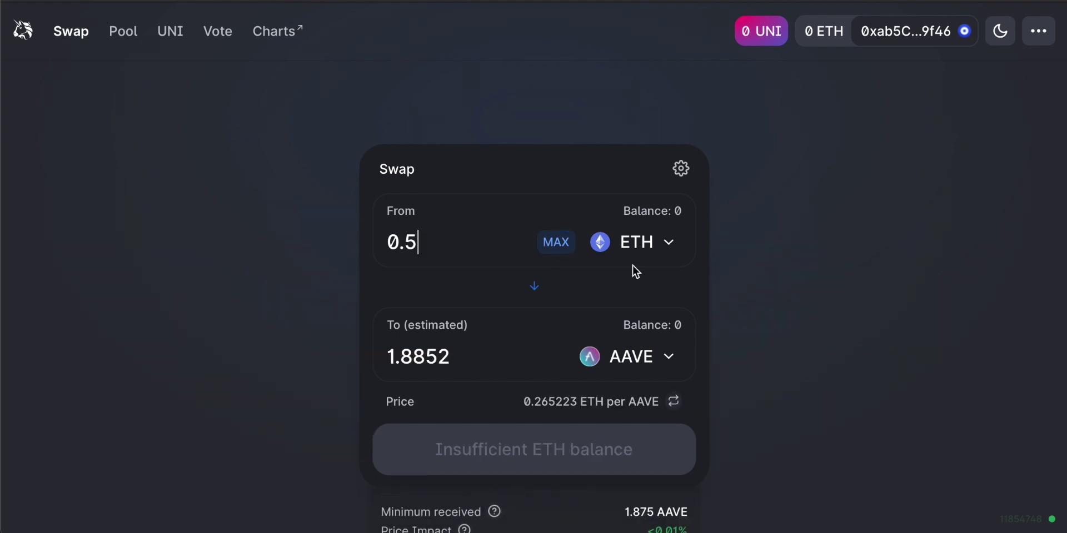
pyautogui.scroll(-3, 711, 273)
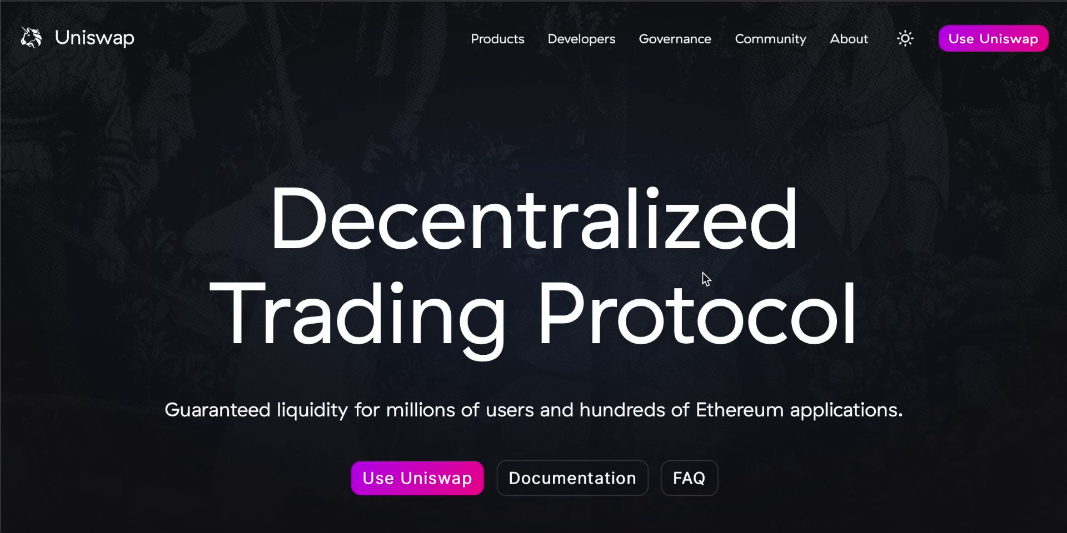
pyautogui.scroll(-1, 766, 255)
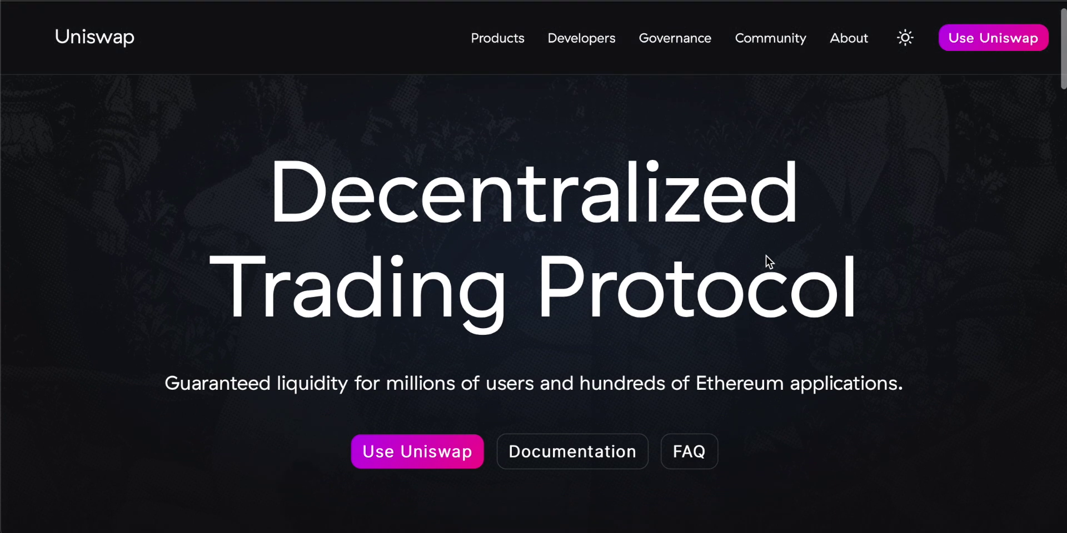
pyautogui.scroll(1, 782, 302)
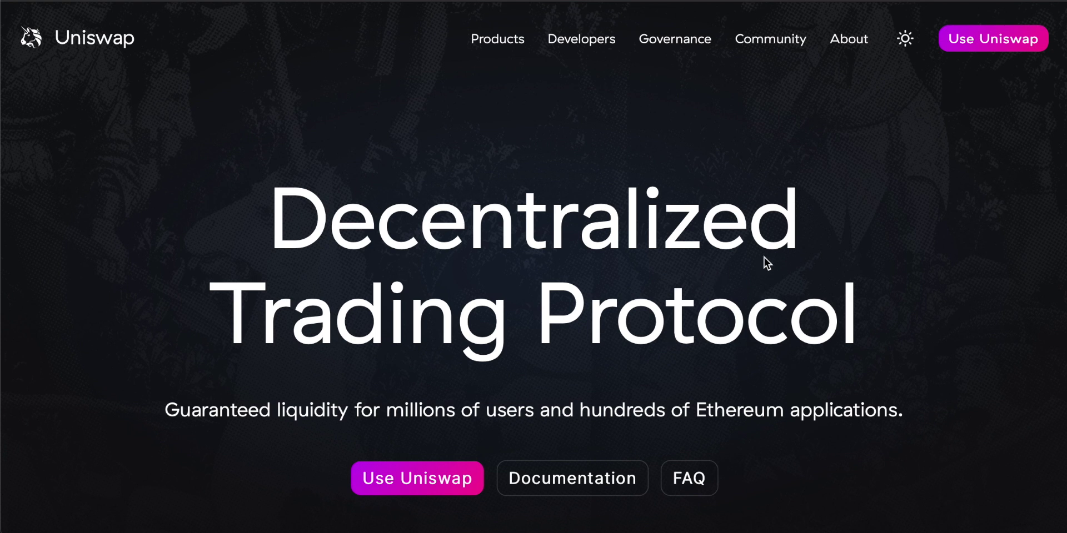
pyautogui.scroll(-1, 766, 255)
pyautogui.scroll(1, 781, 299)
pyautogui.scroll(-1, 782, 303)
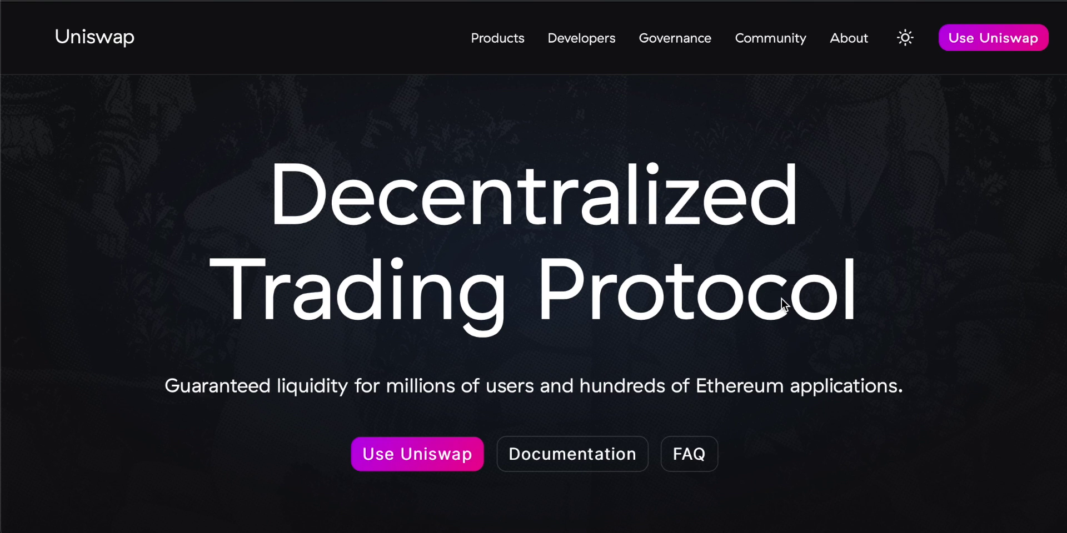
pyautogui.scroll(1, 762, 305)
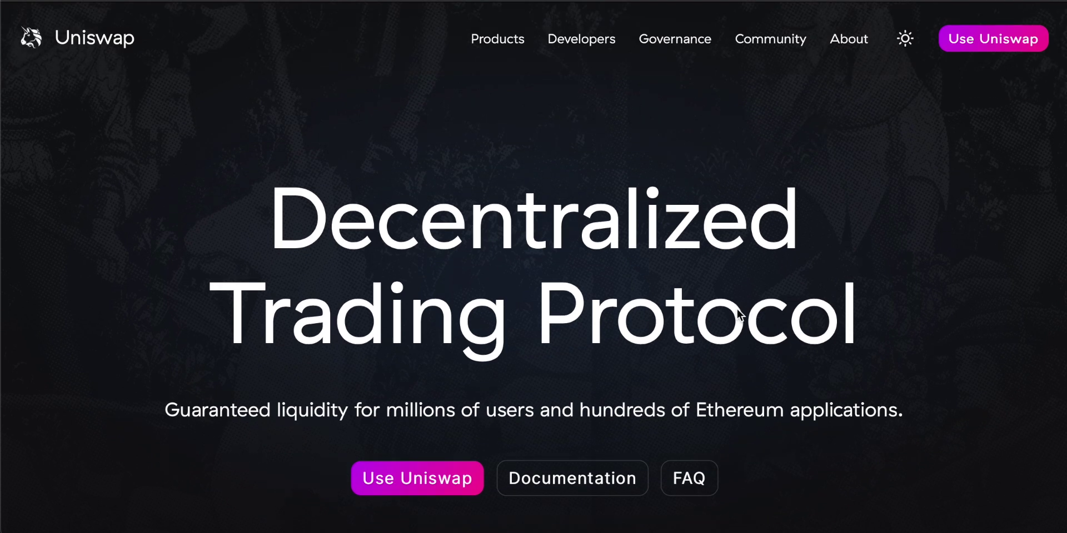
pyautogui.scroll(-3, 737, 309)
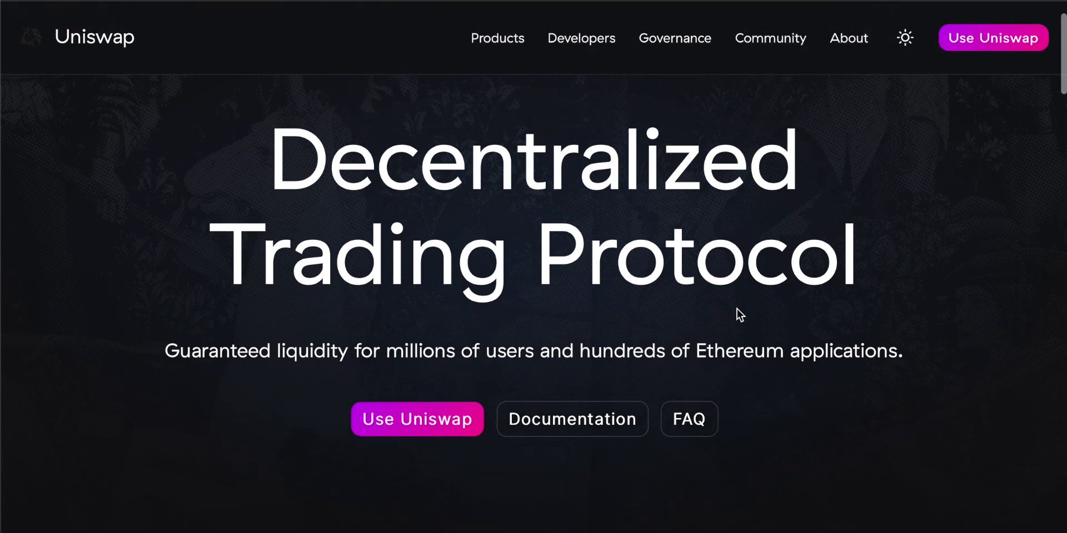
# Read the Uniswap homepage's tagline on guaranteed liquidity and examine the liquidity providers figure in the protocol statistics
pyautogui.tripleClick(385, 339)
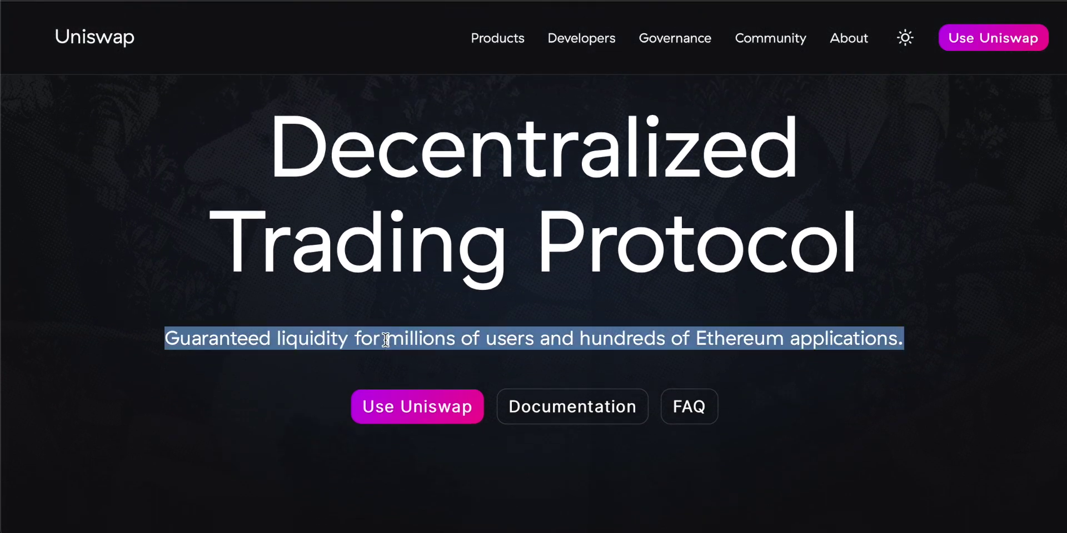
pyautogui.click(783, 338)
pyautogui.scroll(-5, 791, 345)
pyautogui.scroll(-1, 790, 347)
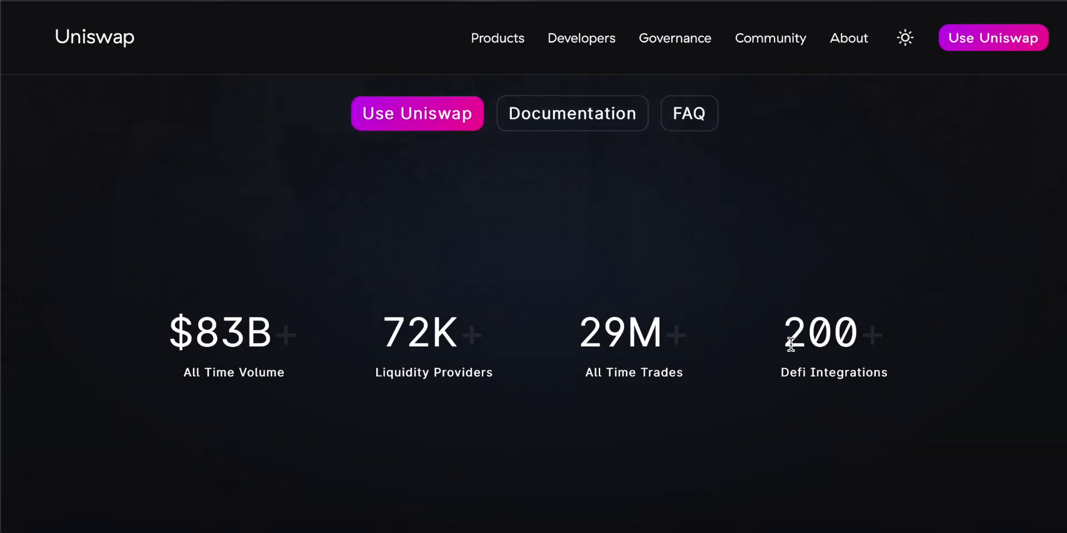
pyautogui.doubleClick(412, 329)
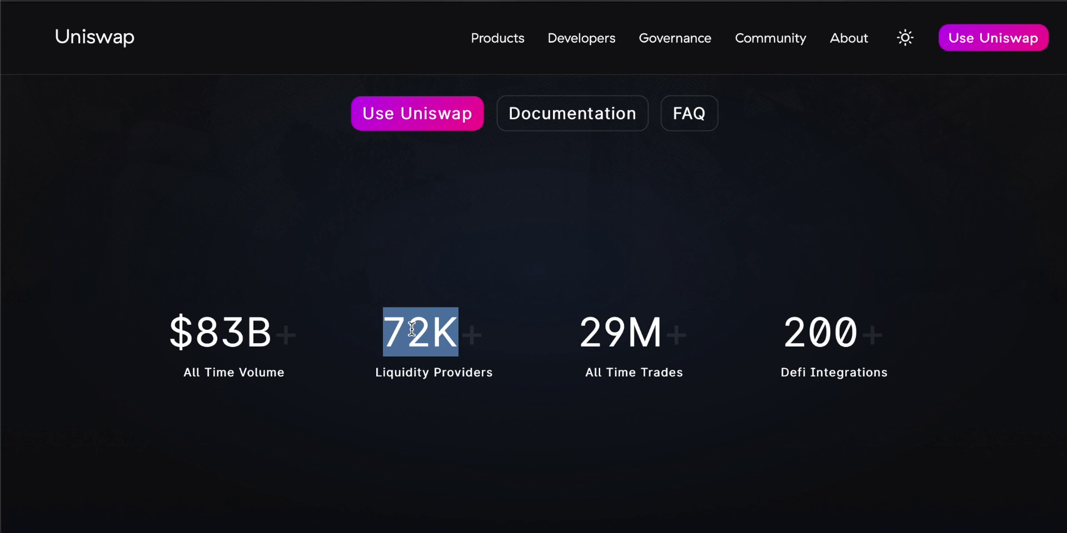
pyautogui.click(425, 326)
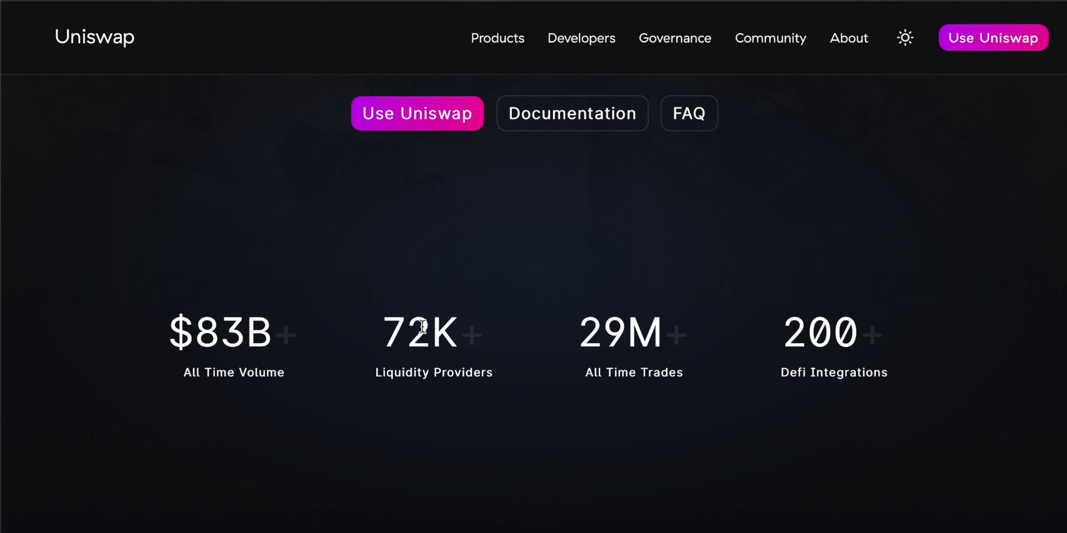
pyautogui.scroll(1, 409, 331)
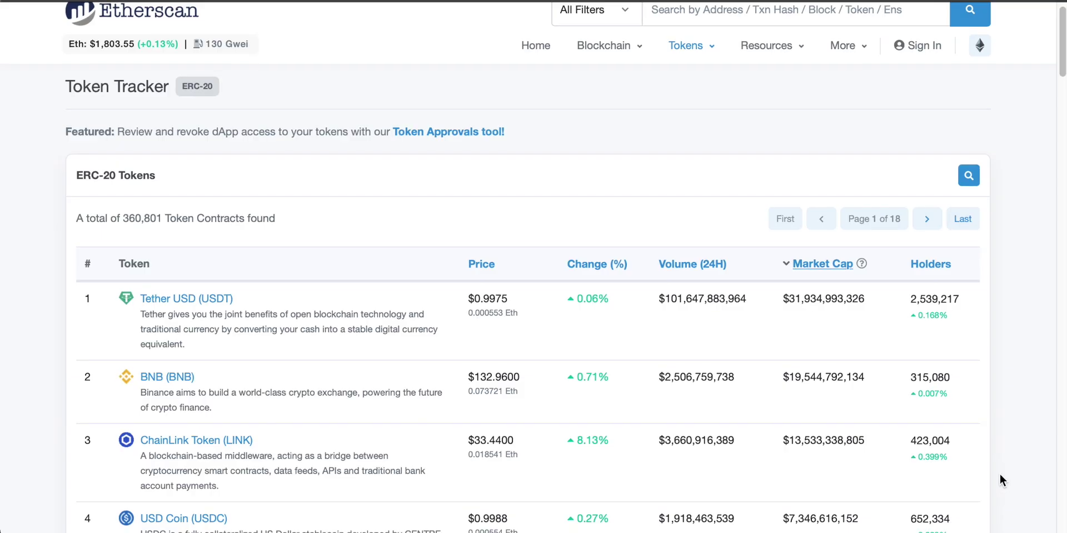
# Look through the ERC-20 tokens ranked by market cap in Etherscan's Token Tracker
pyautogui.scroll(-5, 999, 475)
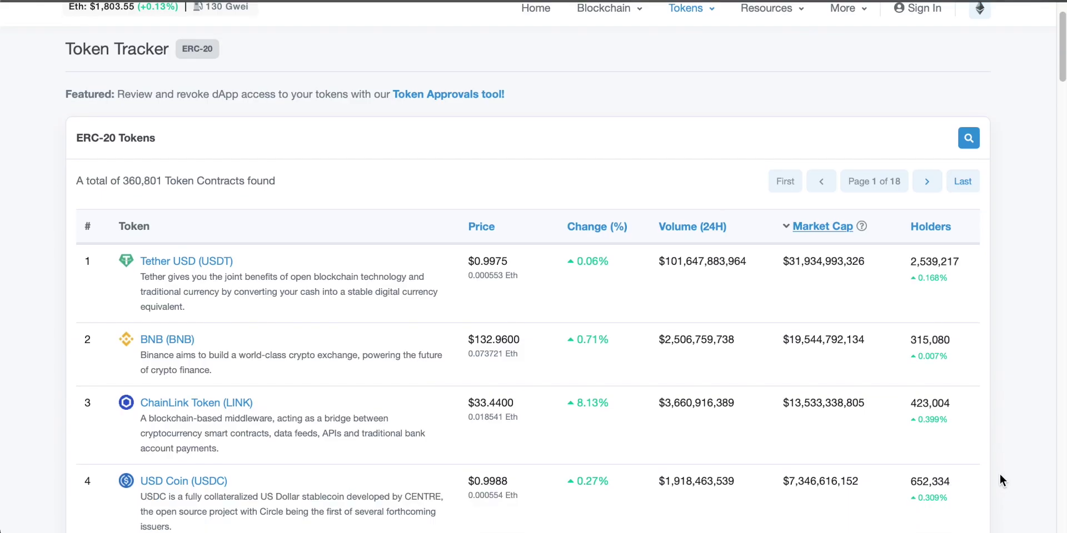
pyautogui.scroll(-3, 999, 480)
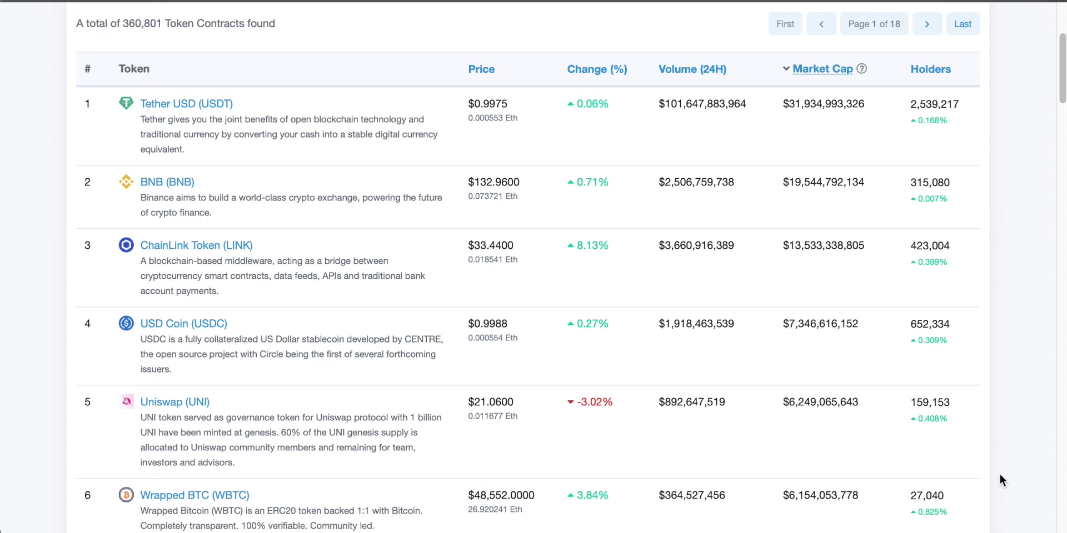
pyautogui.scroll(-3, 1000, 480)
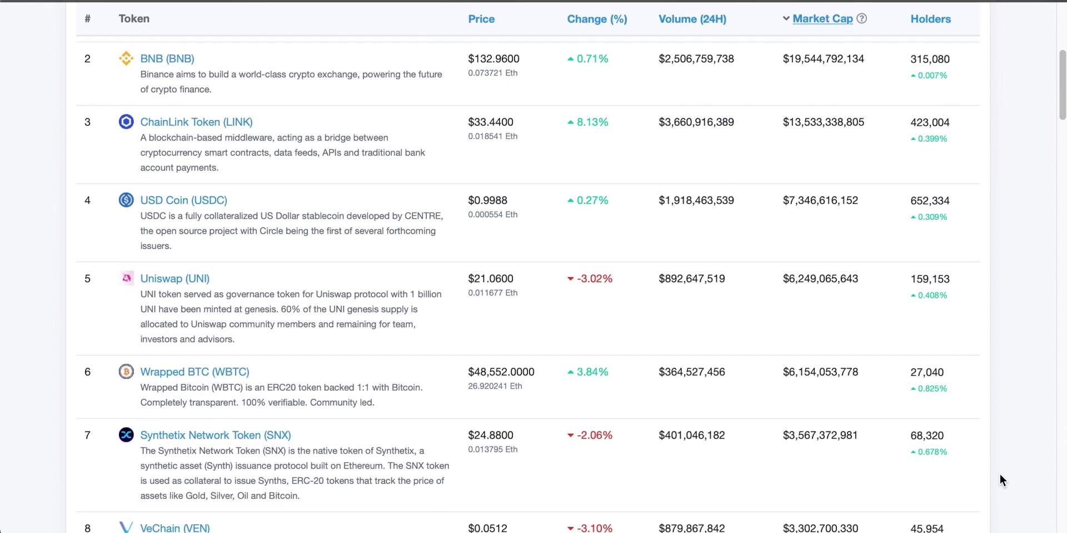
pyautogui.scroll(-3, 1000, 477)
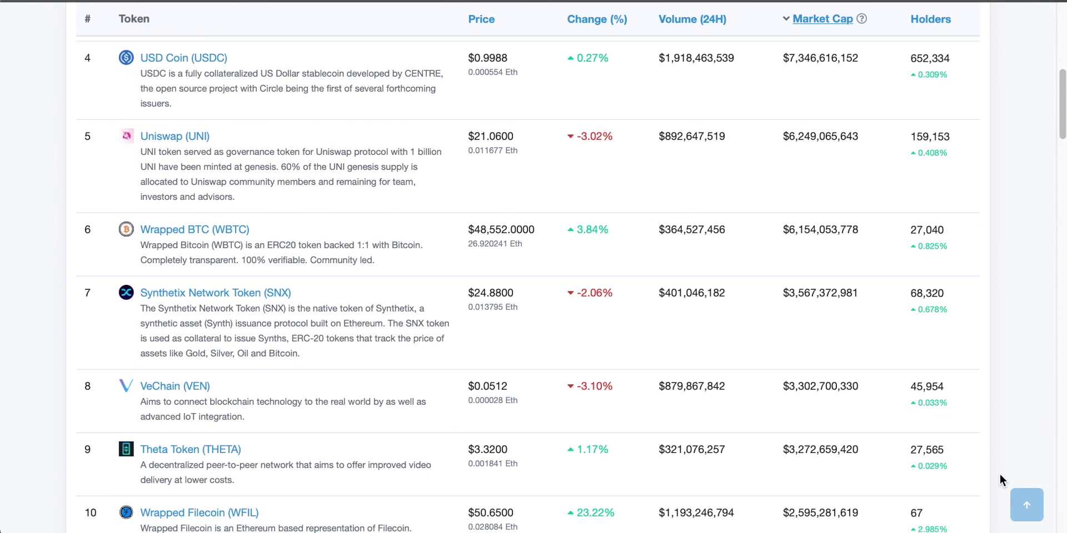
pyautogui.scroll(-2, 1000, 480)
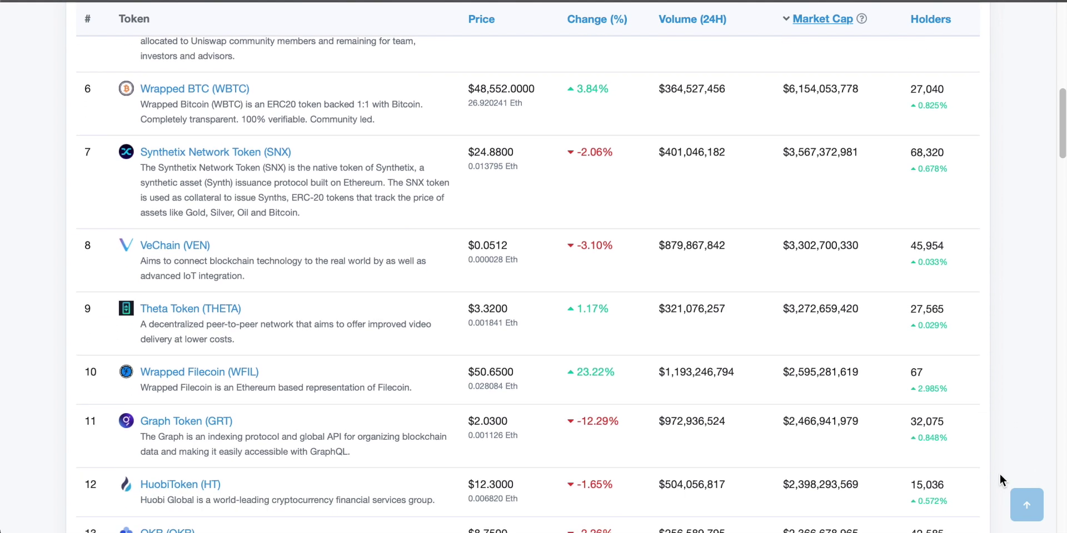
pyautogui.scroll(-3, 1000, 474)
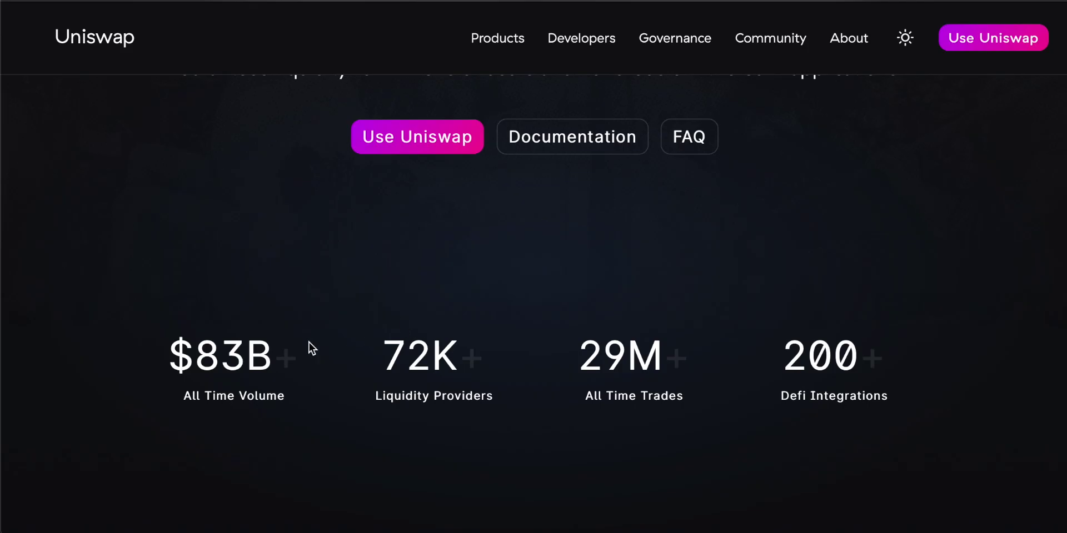
# Return to the Uniswap homepage and examine its all-time volume and trades figures, plus the ecosystem and tools sections
pyautogui.doubleClick(250, 355)
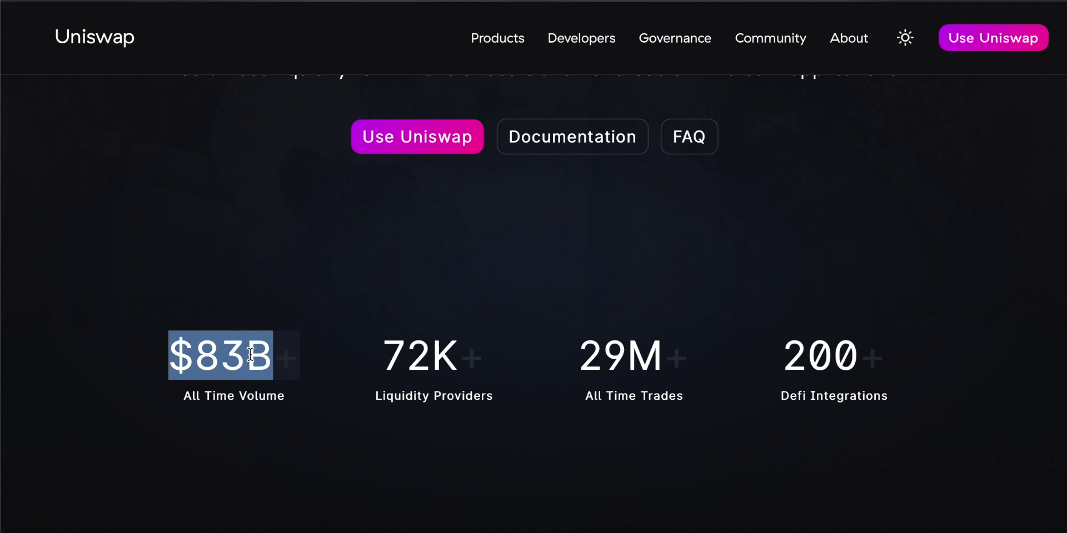
pyautogui.doubleClick(617, 362)
pyautogui.scroll(-8, 618, 361)
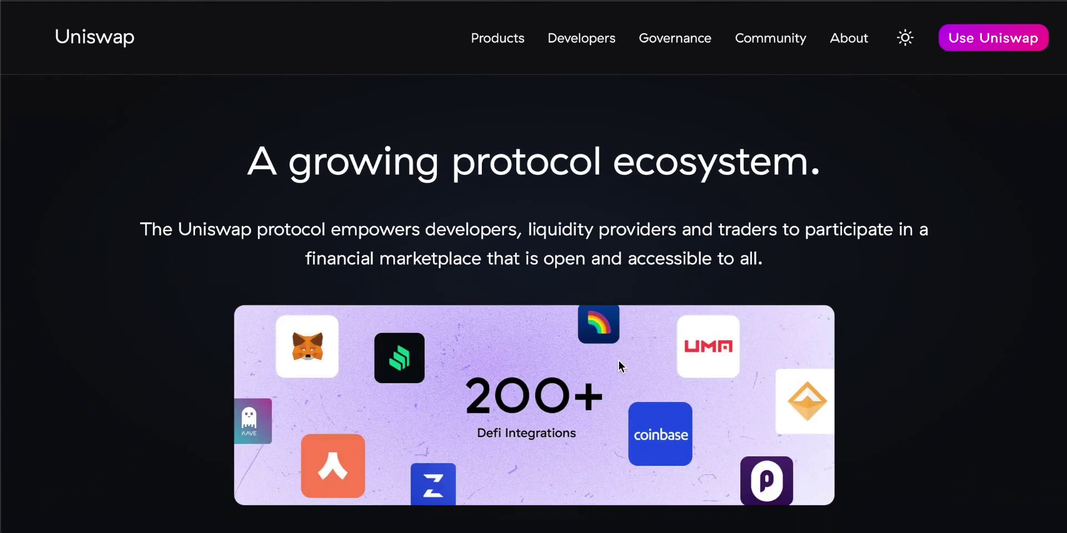
pyautogui.scroll(-10, 618, 360)
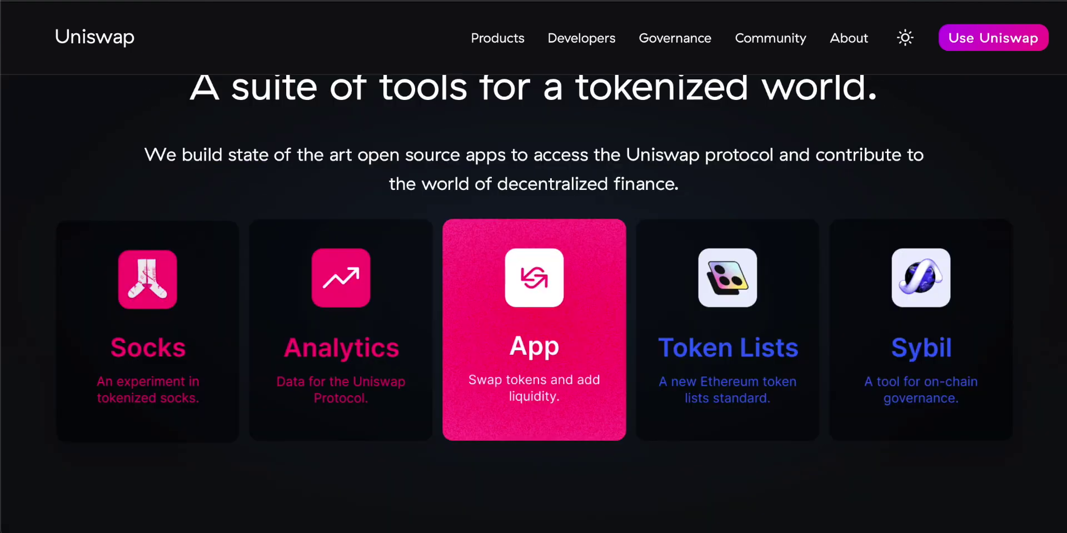
pyautogui.scroll(15, 651, 247)
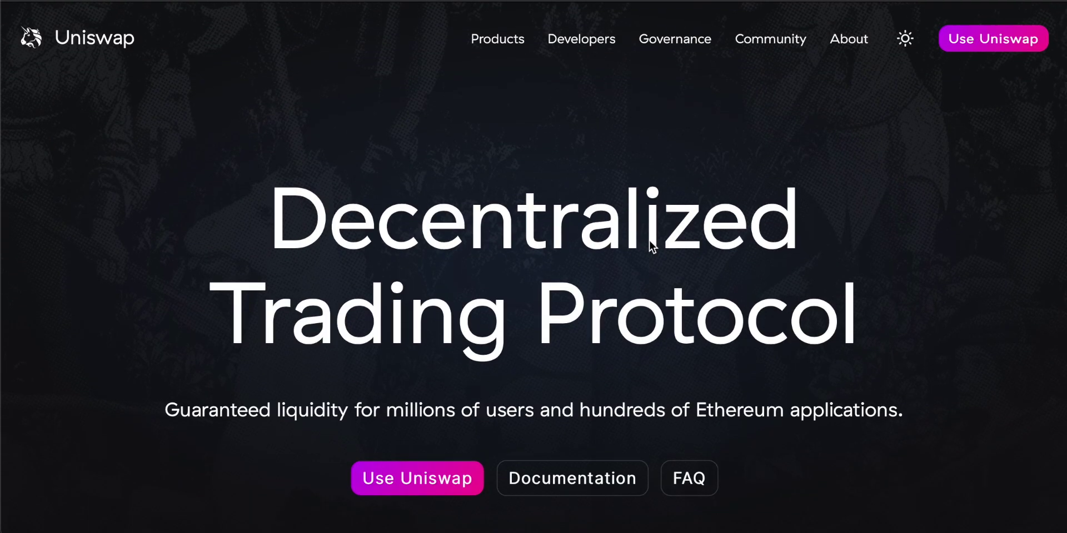
# Launch the Uniswap app from the homepage and dismiss its URL safety banner
pyautogui.doubleClick(695, 314)
pyautogui.click(878, 200)
pyautogui.click(982, 42)
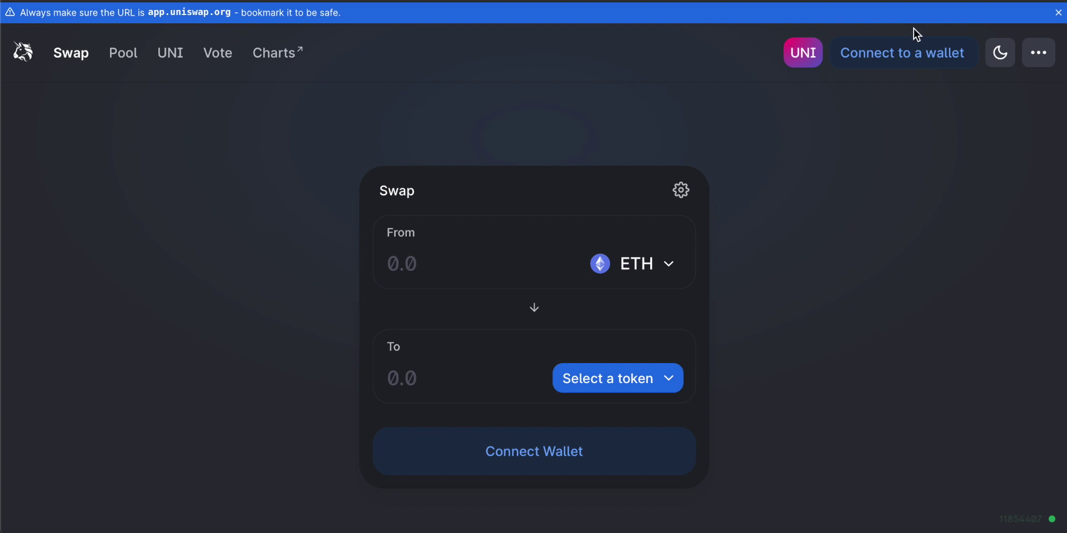
pyautogui.click(1058, 14)
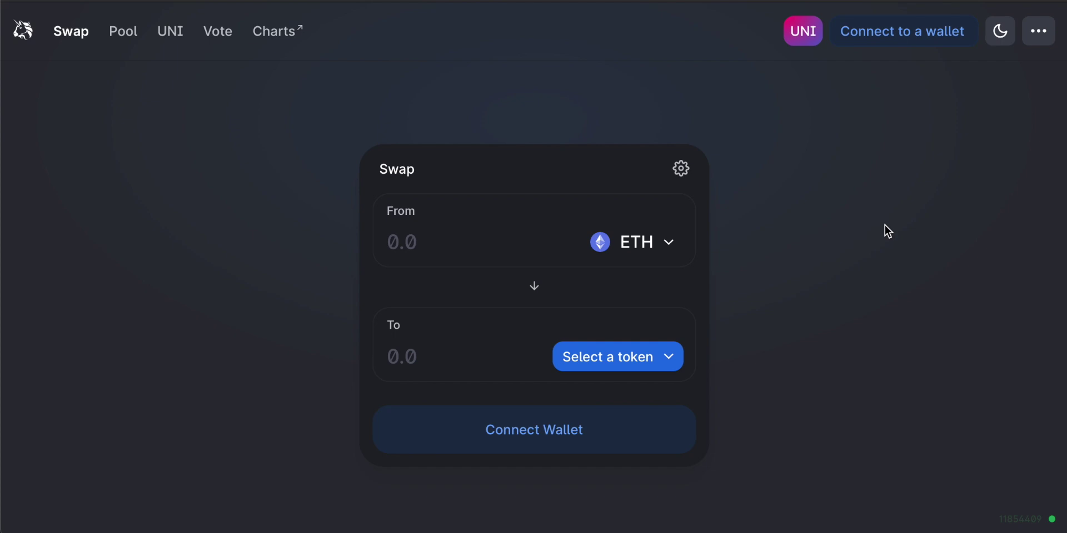
# Open the Uniswap Analytics overview and go past the liquidity and volume charts to the Top Tokens table
pyautogui.click(290, 33)
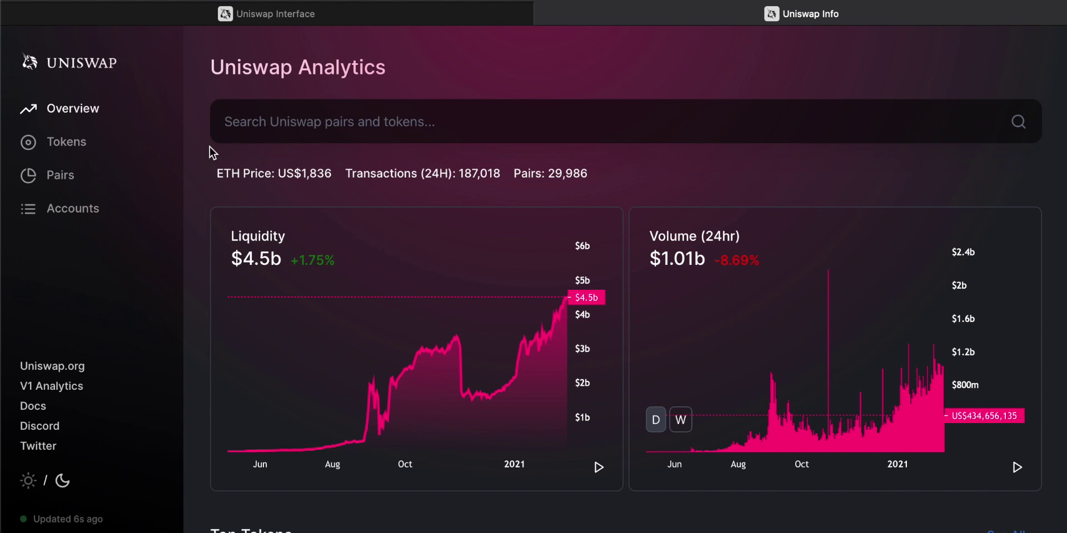
pyautogui.scroll(-3, 209, 147)
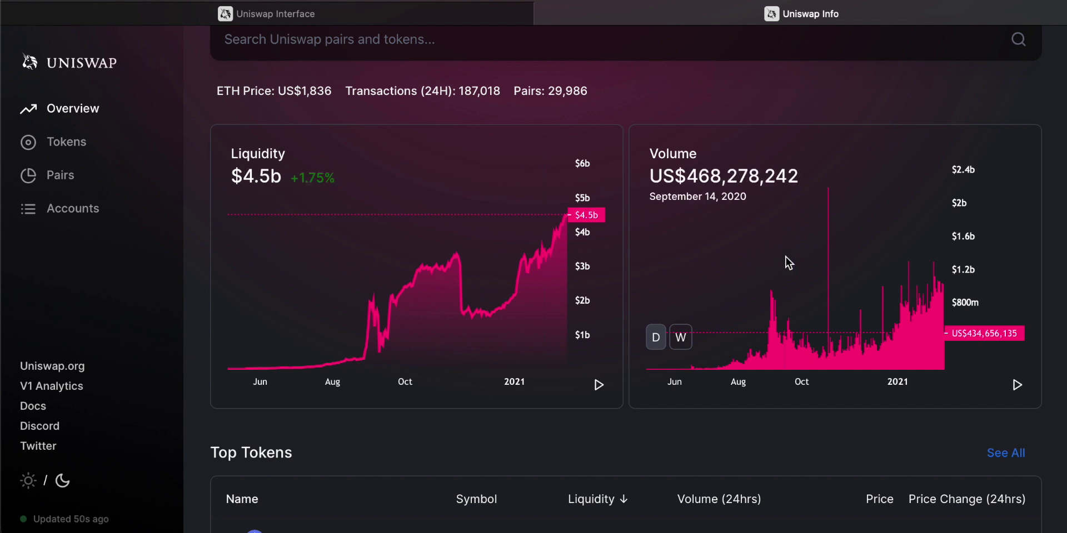
pyautogui.scroll(-5, 629, 266)
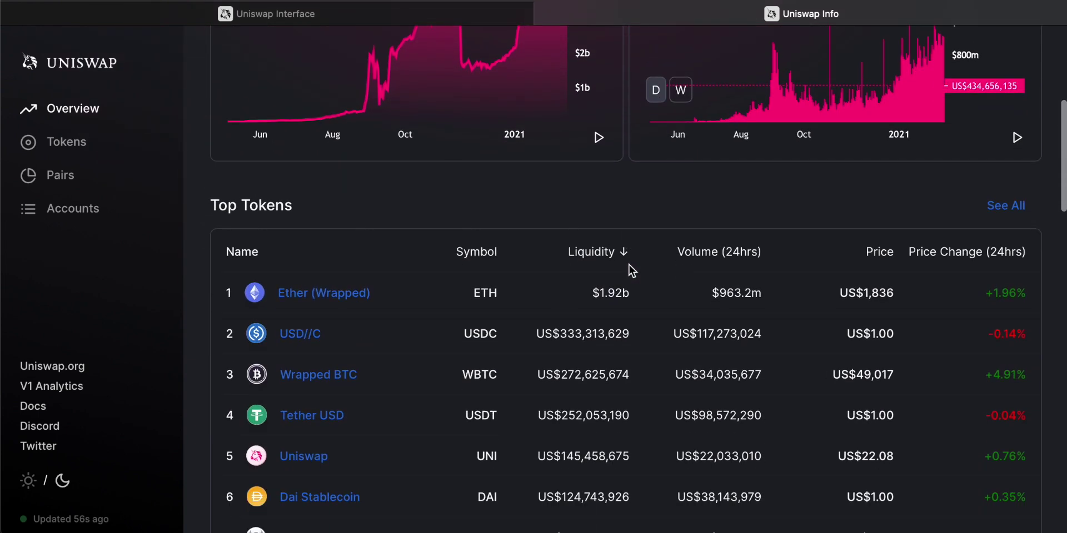
# Examine the Top Tokens table's liquidity, volume and price columns, and continue to the Top Pairs table
pyautogui.scroll(1, 632, 271)
pyautogui.scroll(-4, 477, 211)
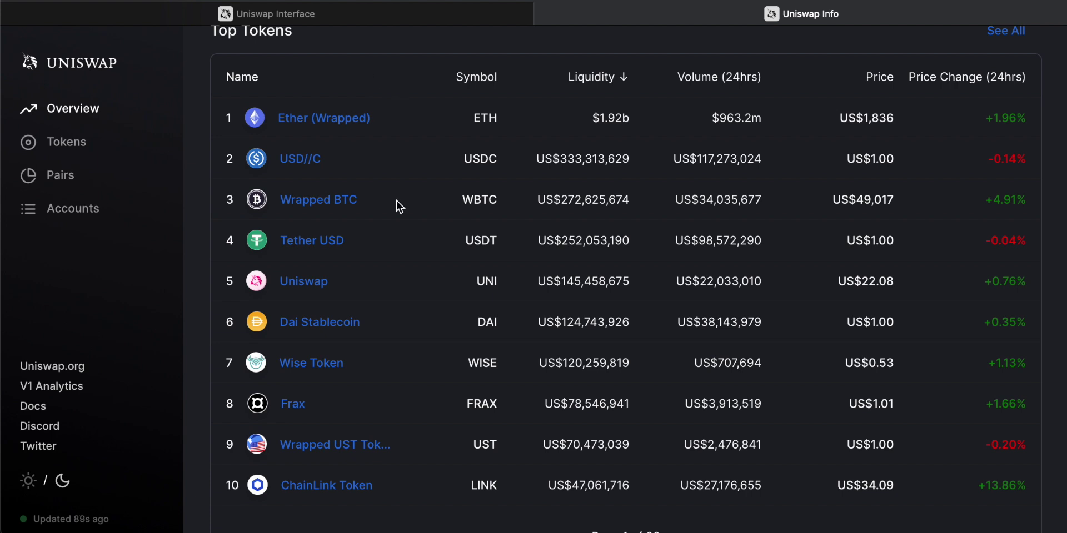
pyautogui.scroll(1, 396, 202)
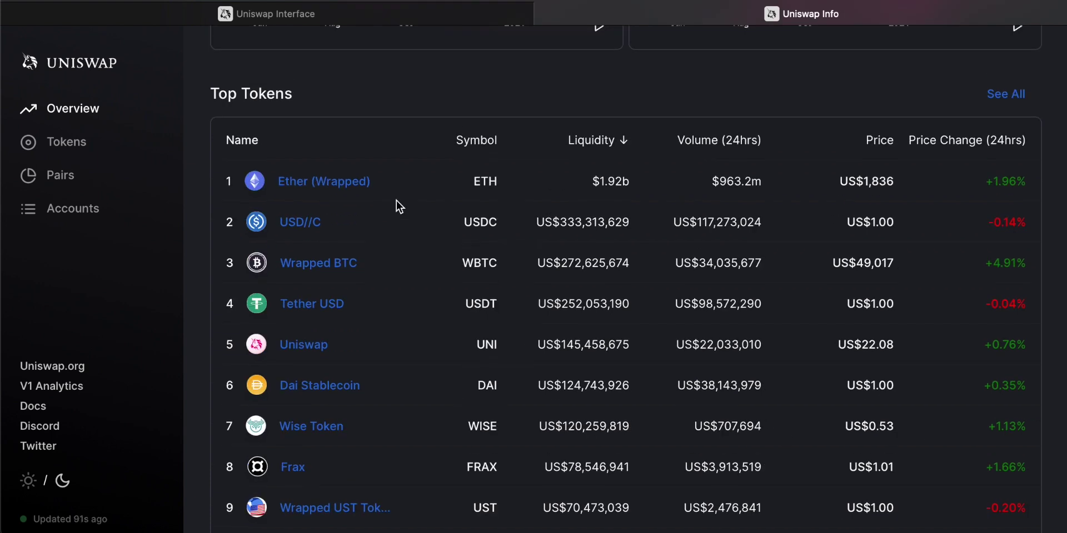
pyautogui.scroll(-1, 396, 201)
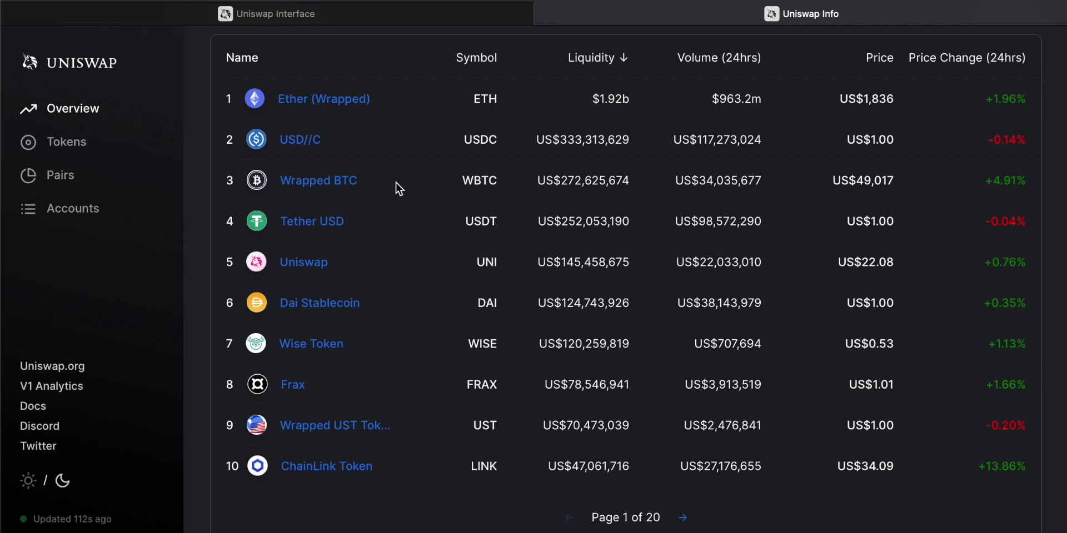
pyautogui.scroll(1, 407, 199)
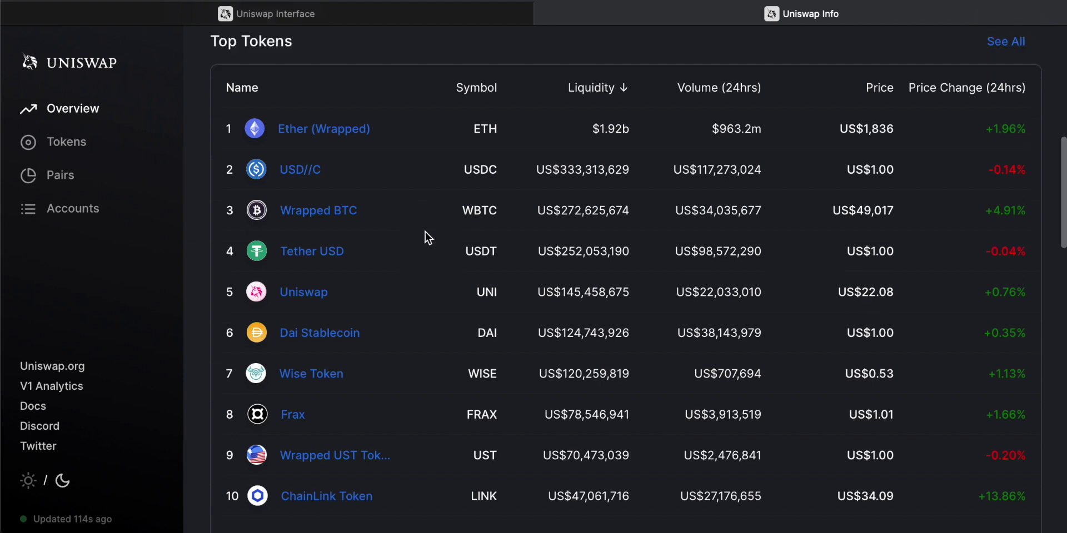
pyautogui.scroll(1, 425, 239)
pyautogui.scroll(-1, 443, 246)
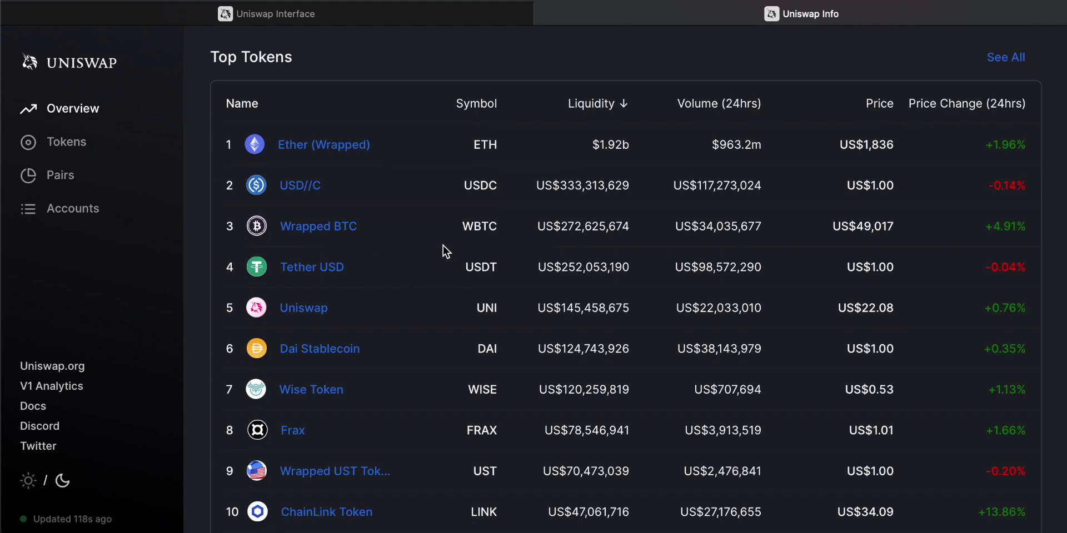
pyautogui.scroll(1, 468, 258)
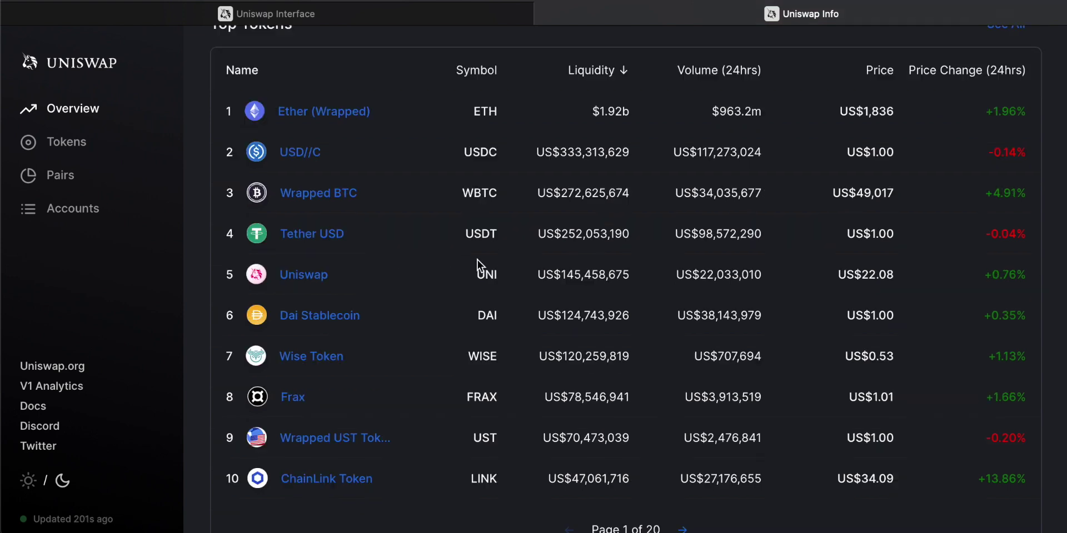
pyautogui.scroll(-7, 478, 260)
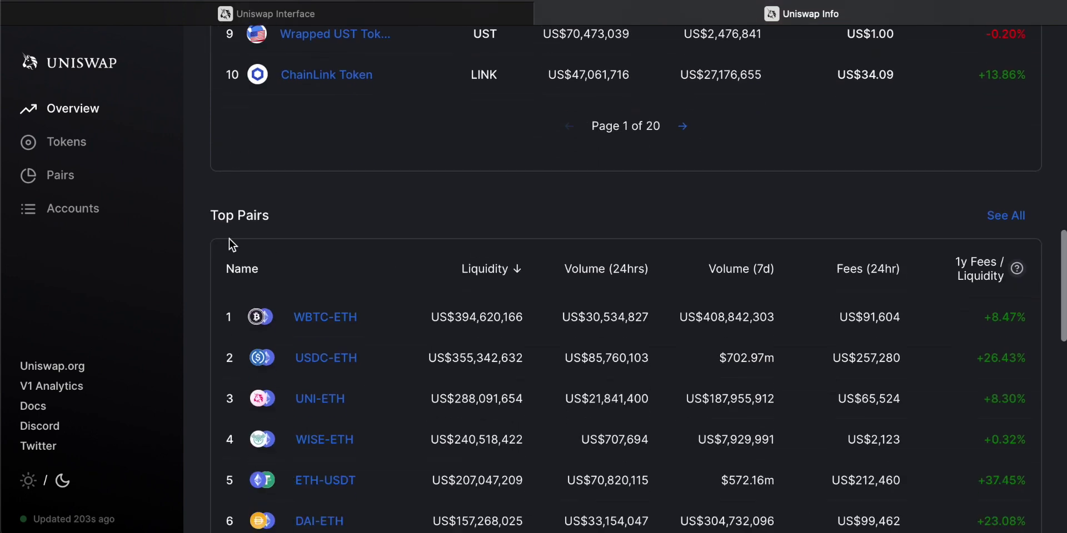
# Examine the liquidity, volume and fees columns of the Top Pairs table, and close the analytics page to return to the swap interface
pyautogui.scroll(-1, 195, 267)
pyautogui.scroll(-2, 198, 302)
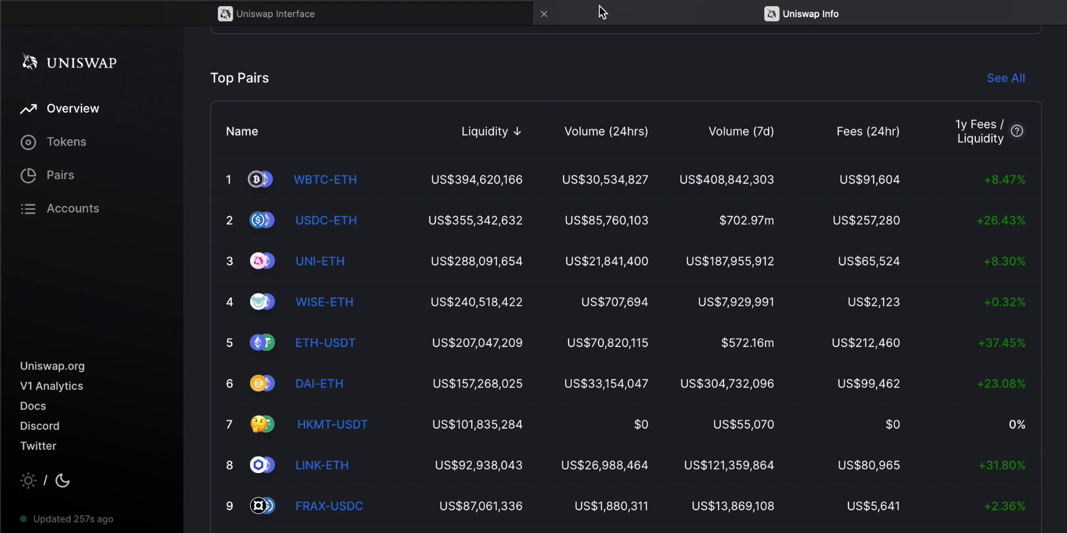
pyautogui.click(544, 13)
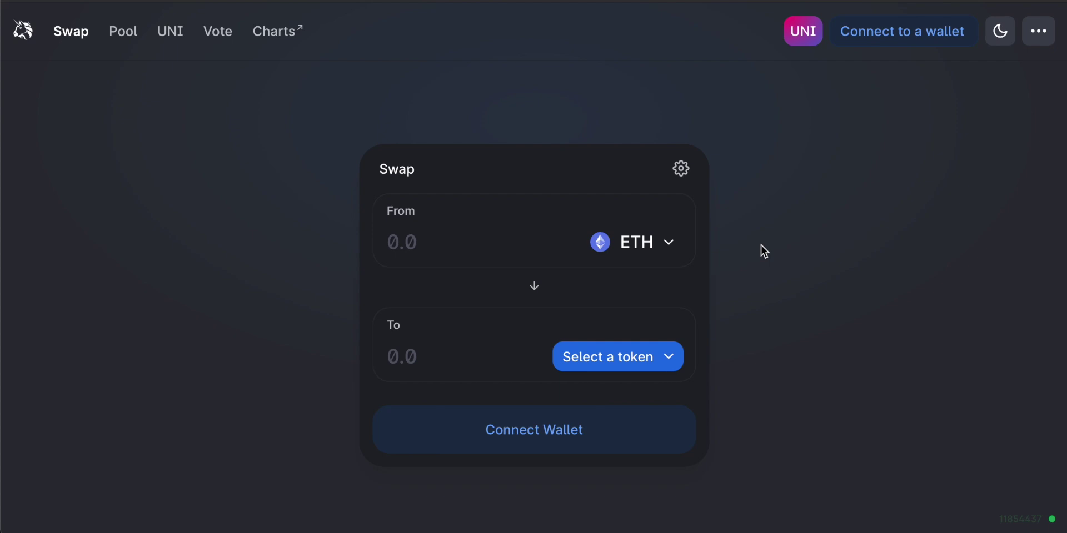
# Connect a wallet to the swap interface using the Coinbase Wallet option
pyautogui.scroll(-1, 761, 245)
pyautogui.click(539, 431)
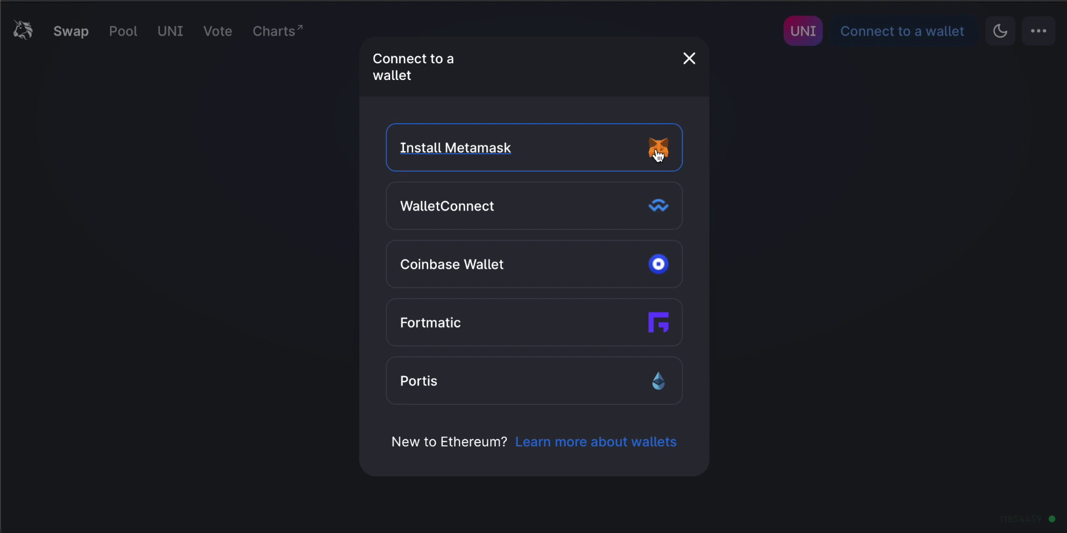
pyautogui.click(564, 263)
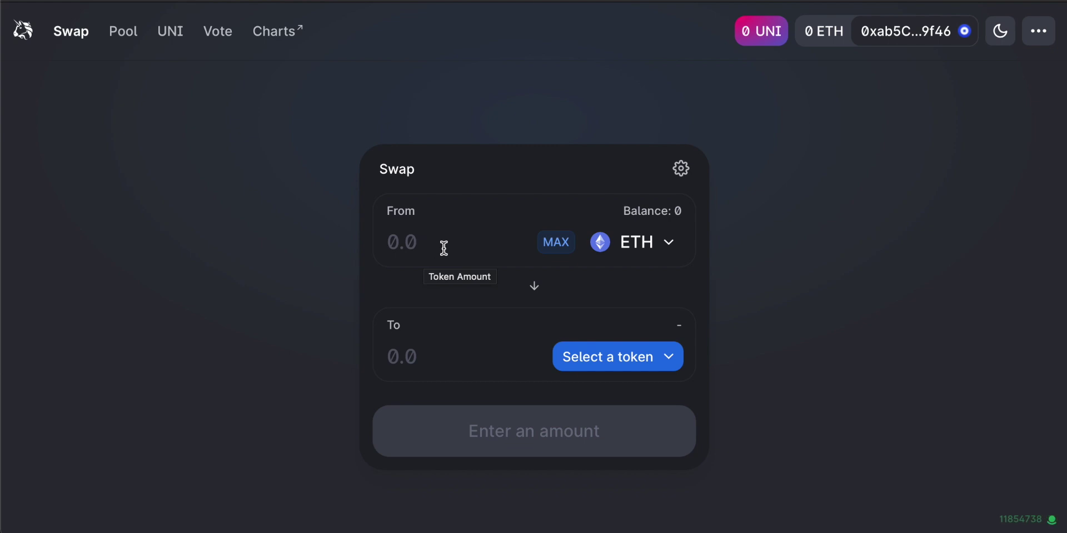
# Browse the tokens available for the From side of the swap, search for wbtc, and clear the search
pyautogui.click(663, 248)
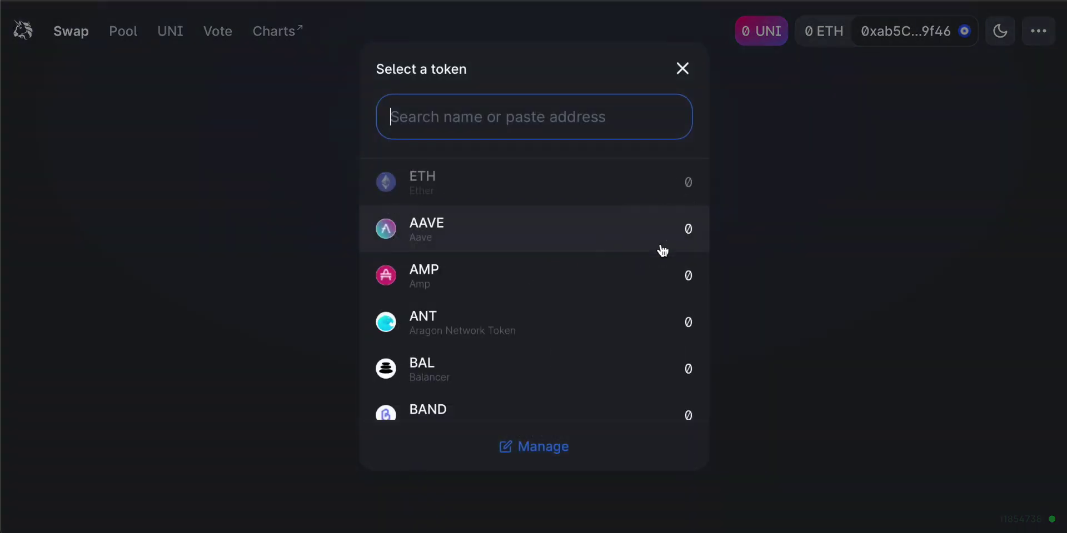
pyautogui.scroll(-3, 458, 205)
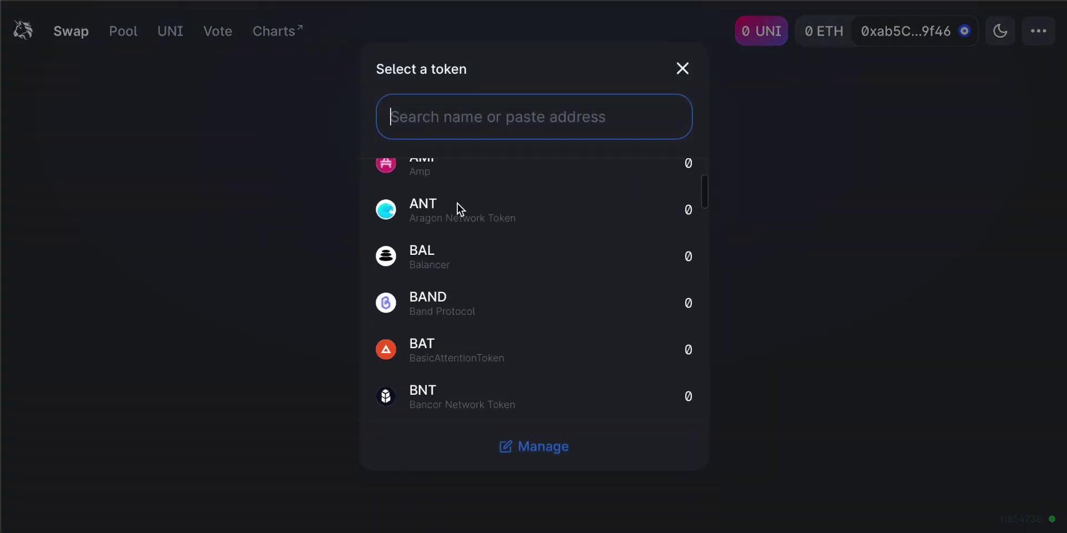
pyautogui.scroll(3, 458, 205)
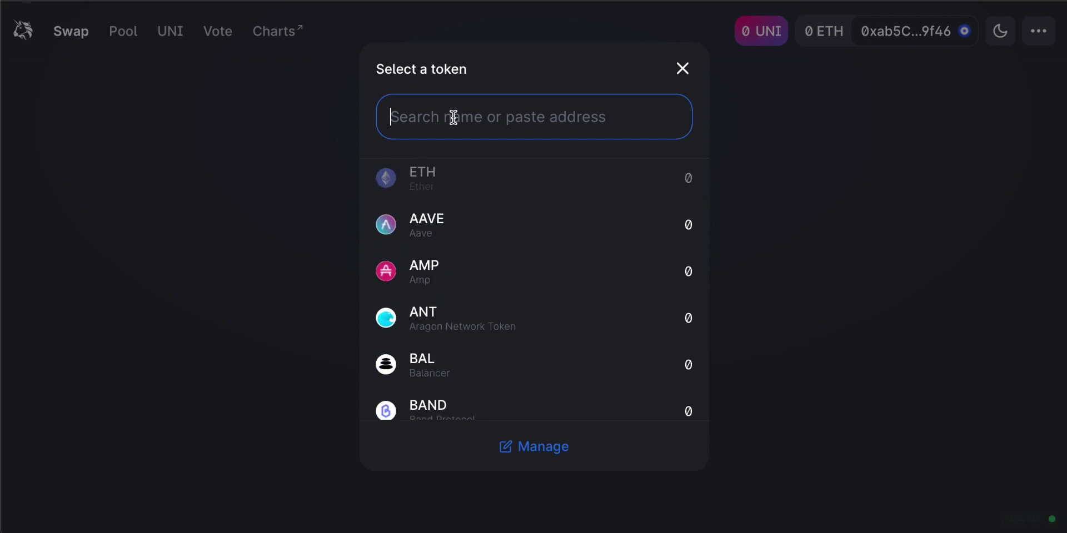
pyautogui.write('wbtc')
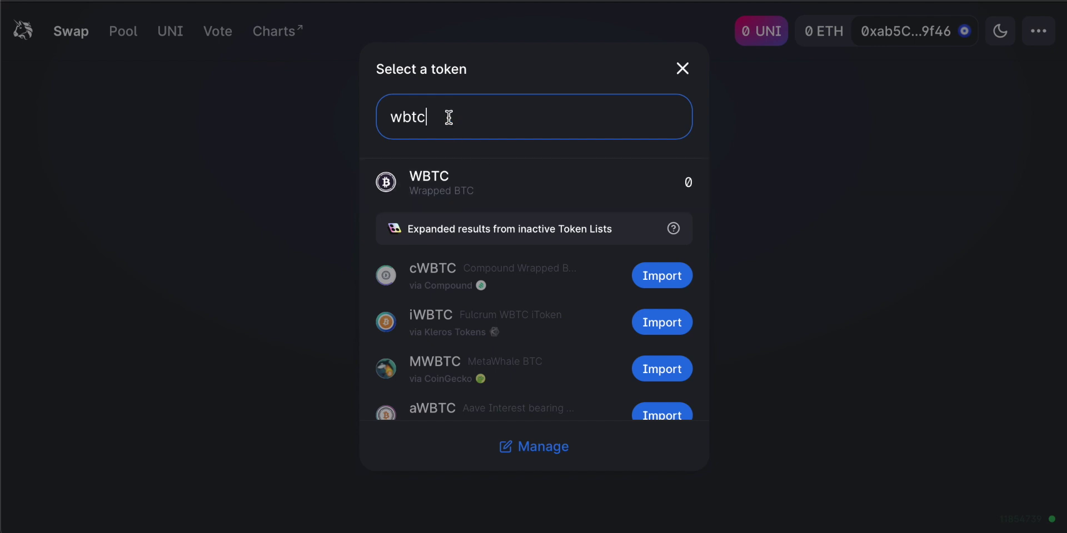
pyautogui.press('BackSpace')
pyautogui.press('BackSpace')
pyautogui.press('BackSpace')
pyautogui.press('BackSpace')
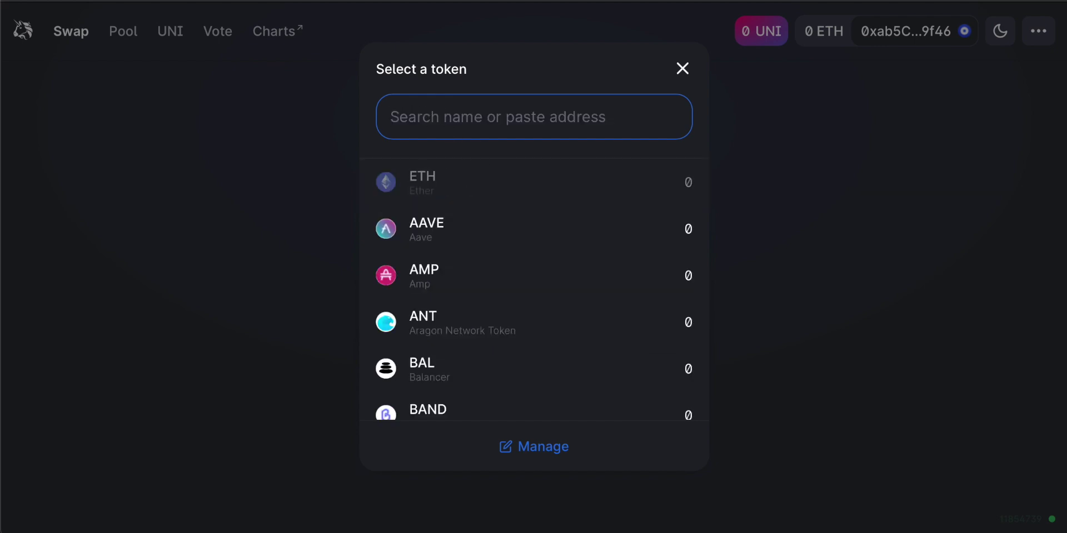
# Go to the token list management and turn on the CoinGecko token list
pyautogui.click(525, 451)
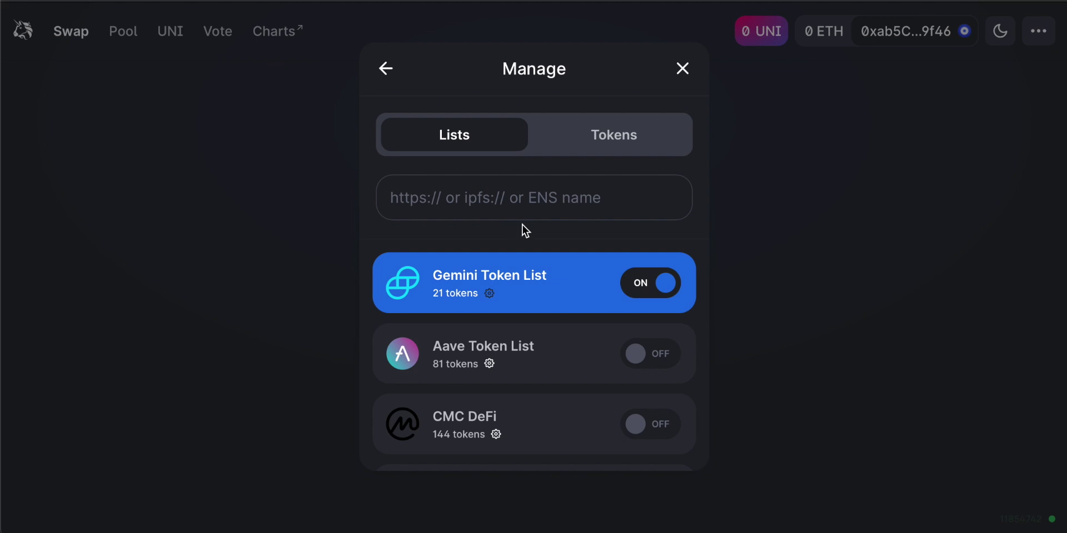
pyautogui.scroll(-3, 545, 275)
pyautogui.scroll(-2, 545, 275)
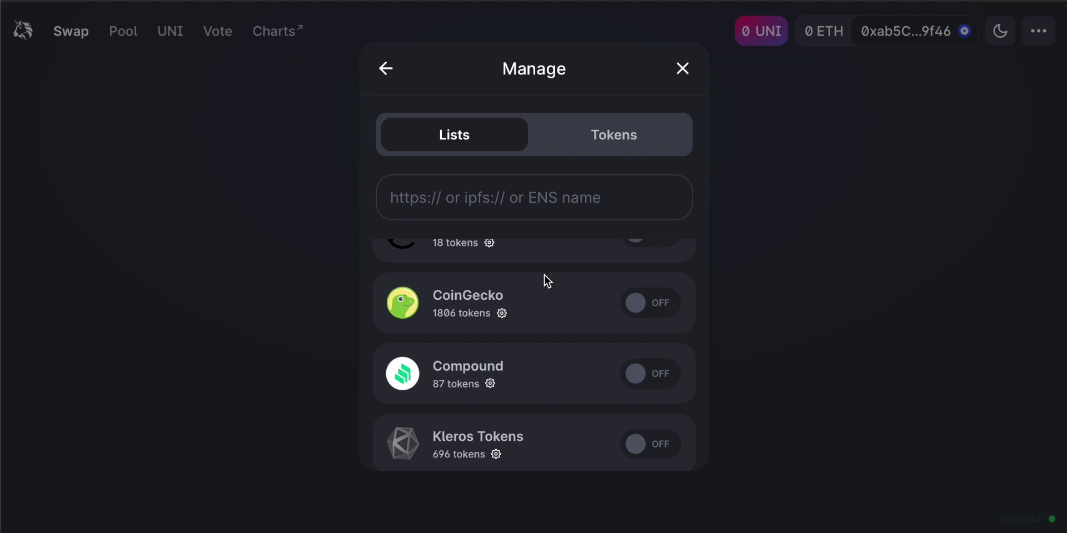
pyautogui.scroll(1, 529, 327)
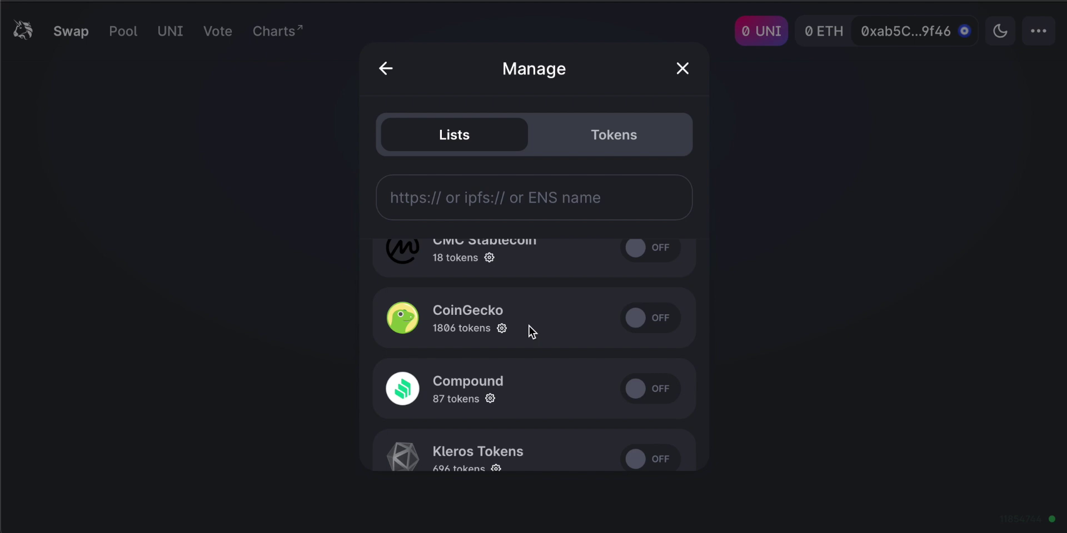
pyautogui.click(639, 319)
pyautogui.scroll(5, 503, 303)
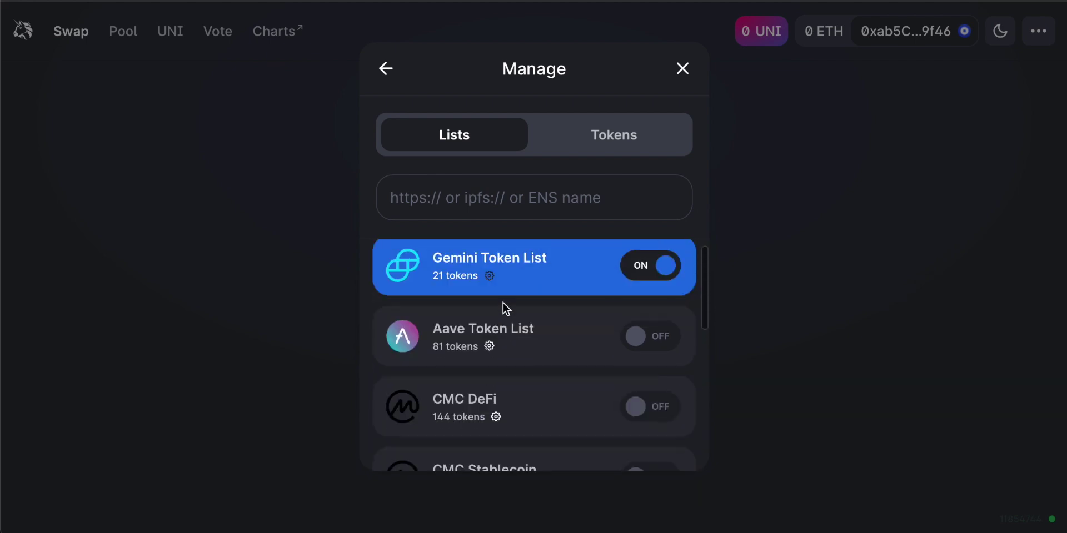
# Turn off the CoinGecko token list, return to the token selection, and close it without choosing a token
pyautogui.scroll(-5, 564, 278)
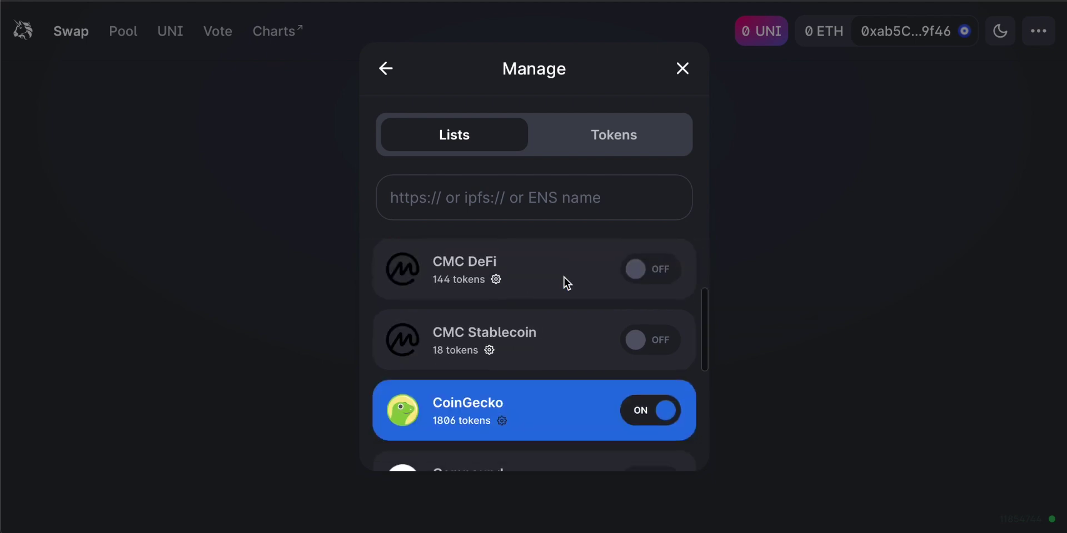
pyautogui.scroll(-1, 564, 278)
pyautogui.click(669, 408)
pyautogui.scroll(3, 548, 373)
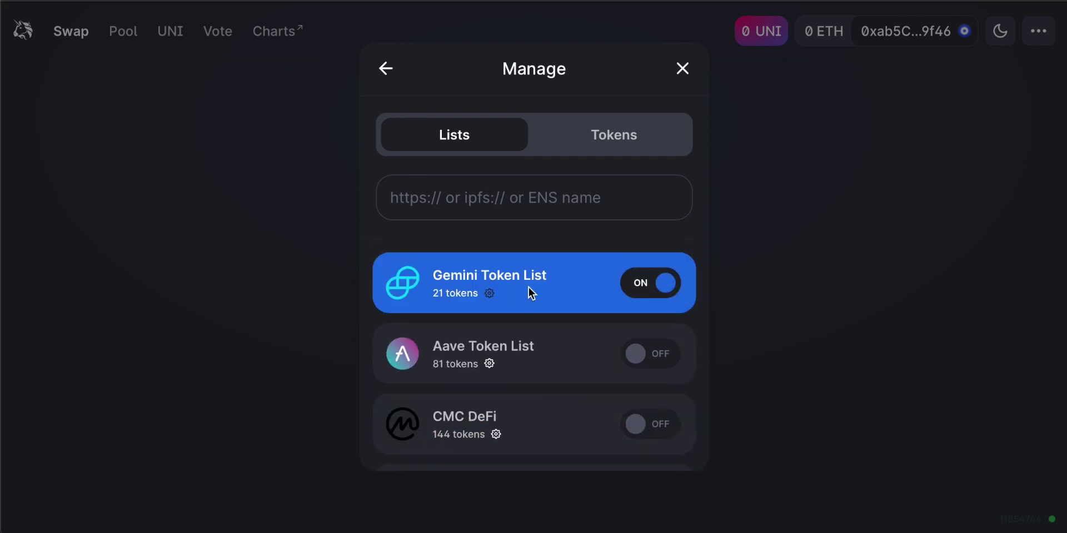
pyautogui.click(465, 196)
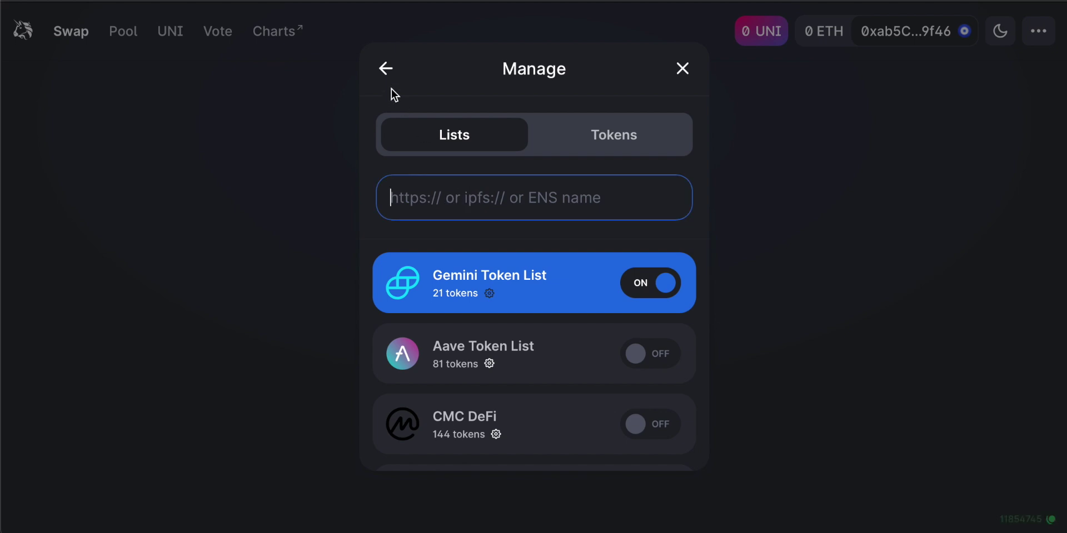
pyautogui.click(385, 68)
pyautogui.click(484, 122)
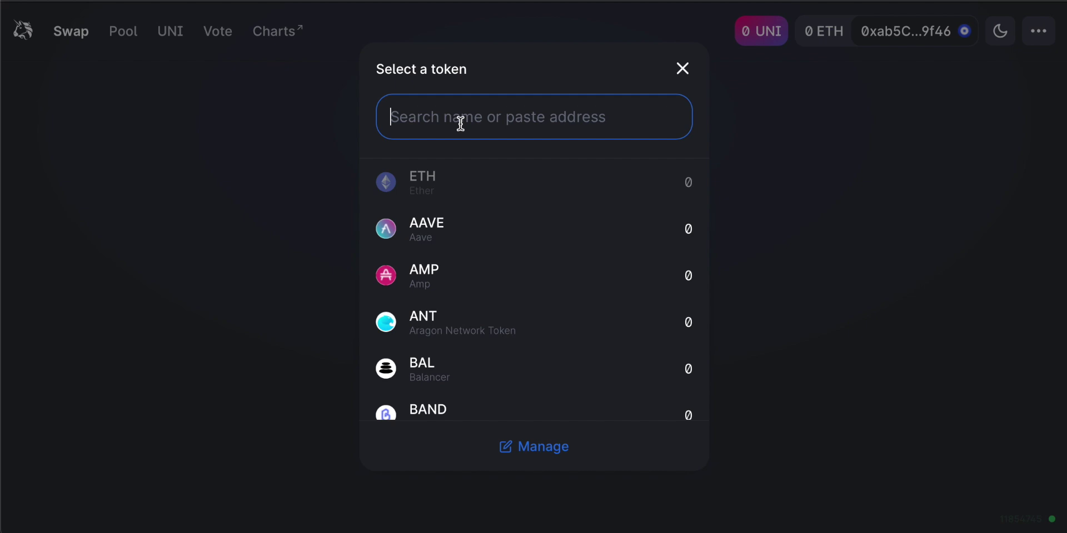
pyautogui.click(800, 234)
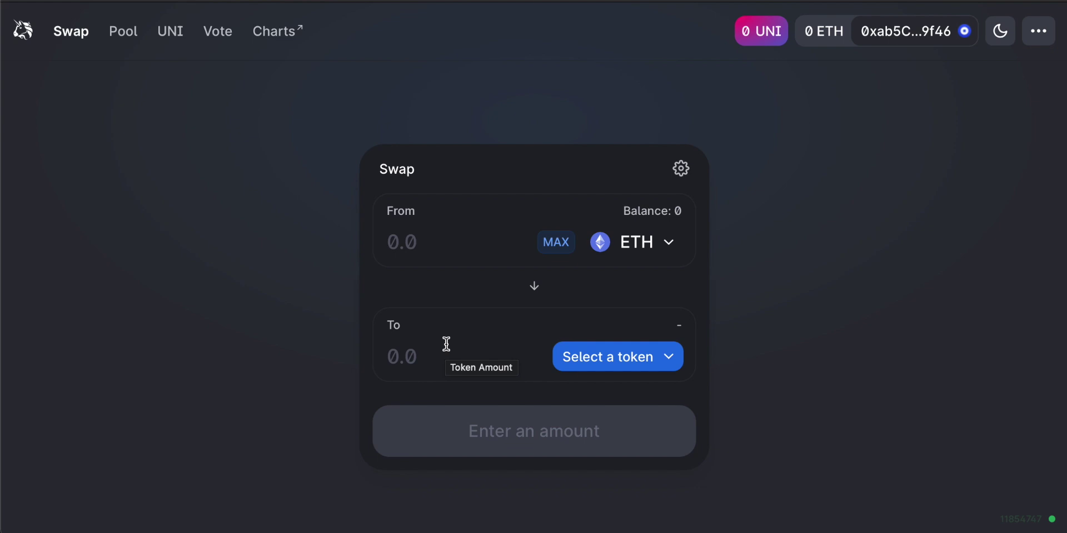
# Choose AAVE as the token to receive and enter 0.5 ETH as the amount to swap
pyautogui.click(607, 357)
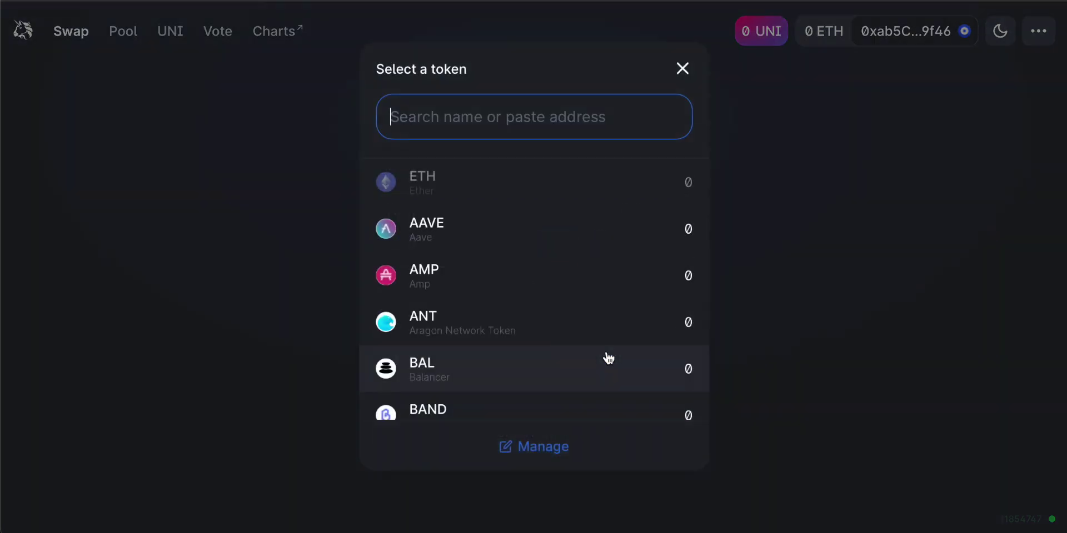
pyautogui.click(446, 235)
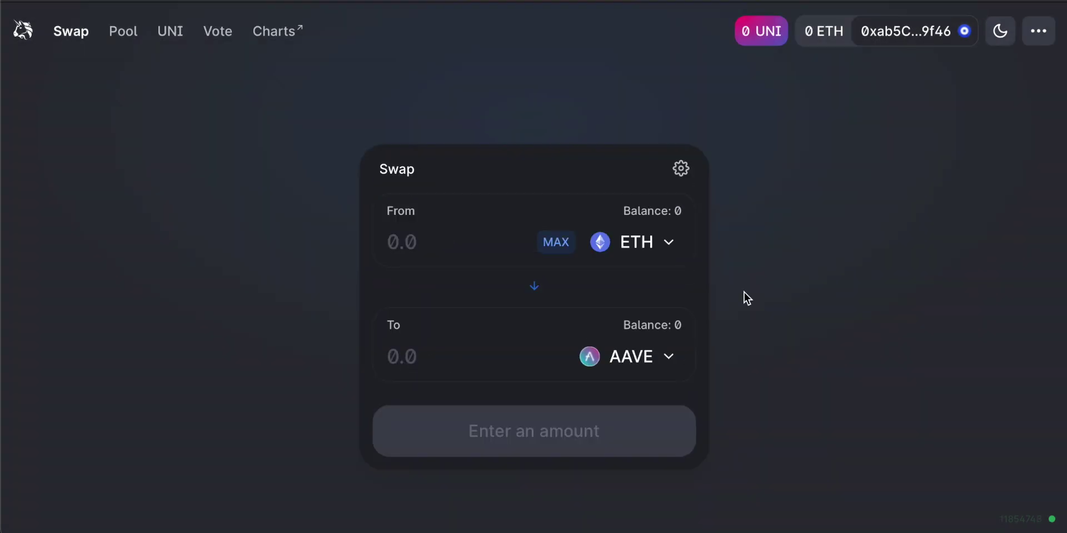
pyautogui.click(425, 235)
pyautogui.write('0.5')
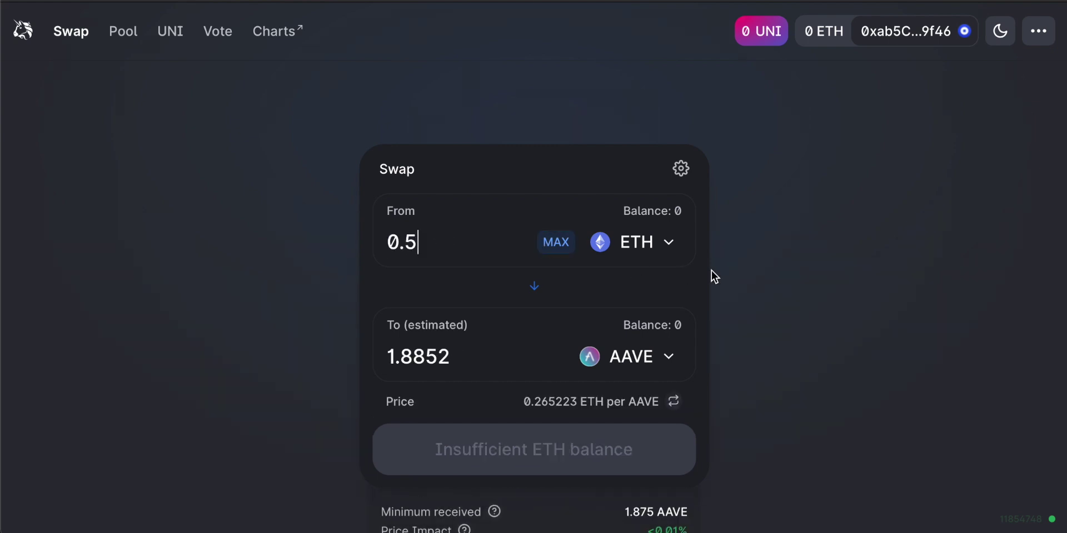
pyautogui.scroll(-2, 712, 272)
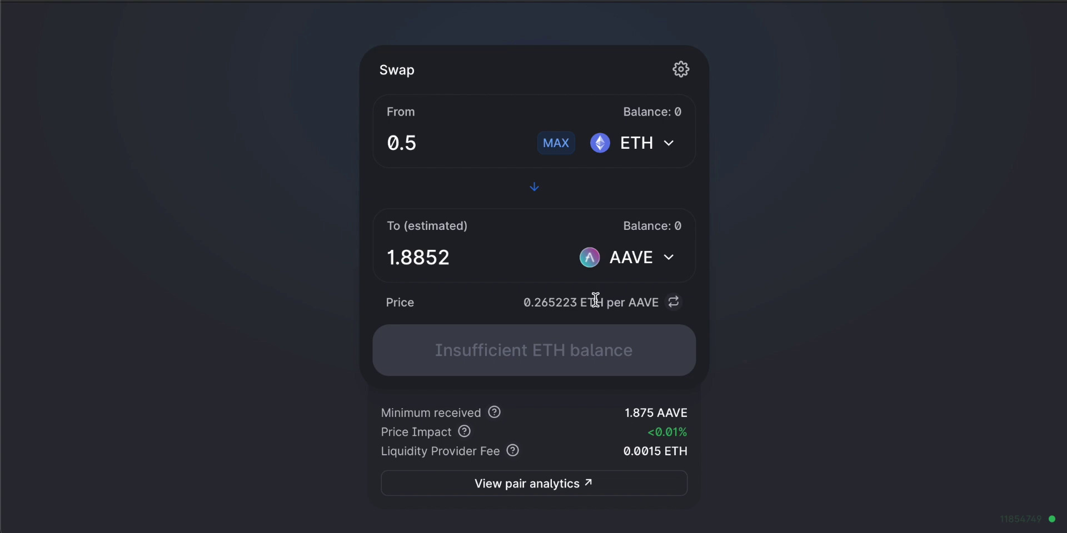
pyautogui.scroll(-1, 622, 294)
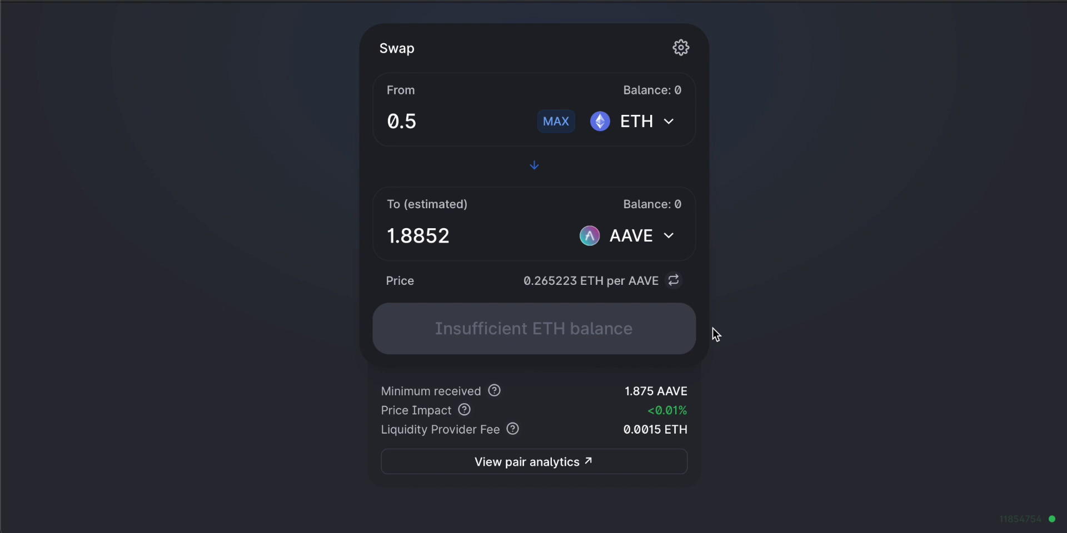
# Change the swap amount to 500 ETH and view the analytics for the ETH and AAVE pair
pyautogui.click(685, 410)
pyautogui.moveTo(450, 121); pyautogui.dragTo(260, 103)
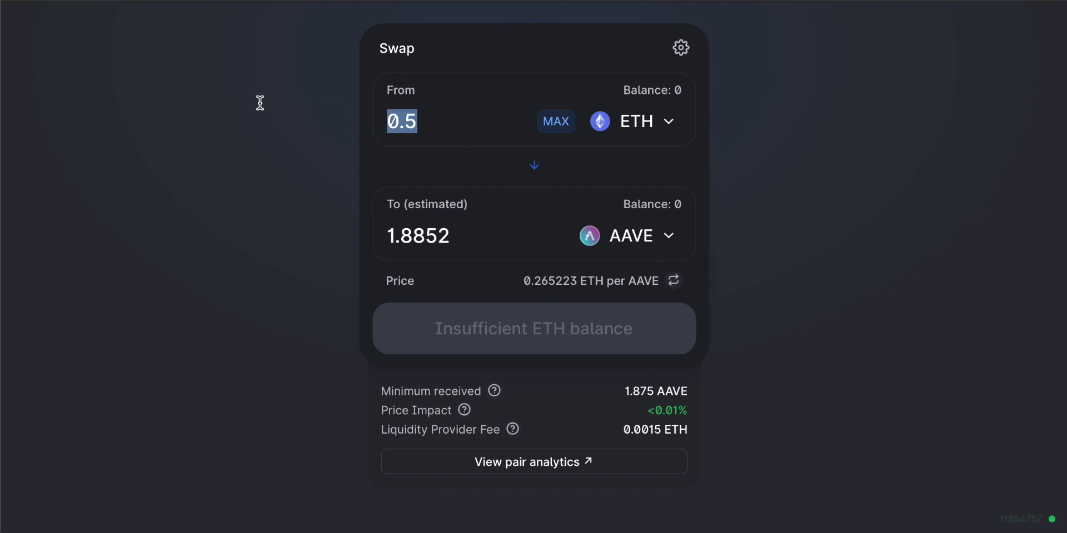
pyautogui.write('500')
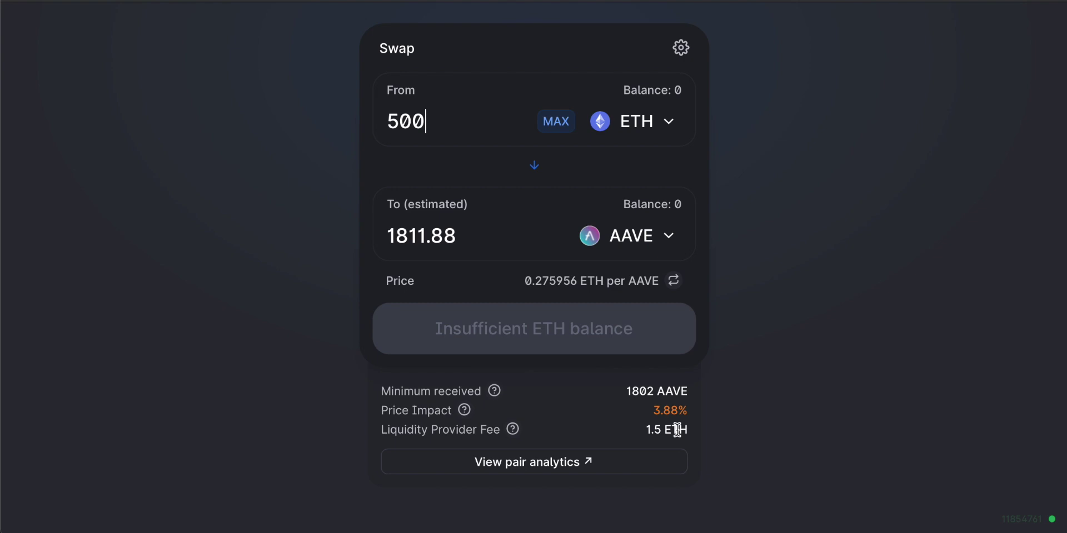
pyautogui.click(544, 464)
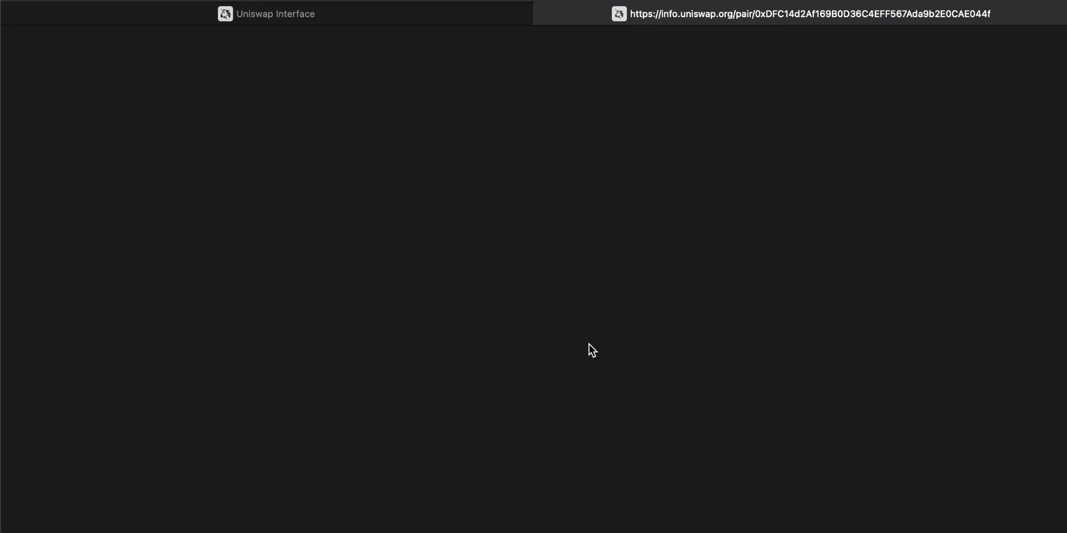
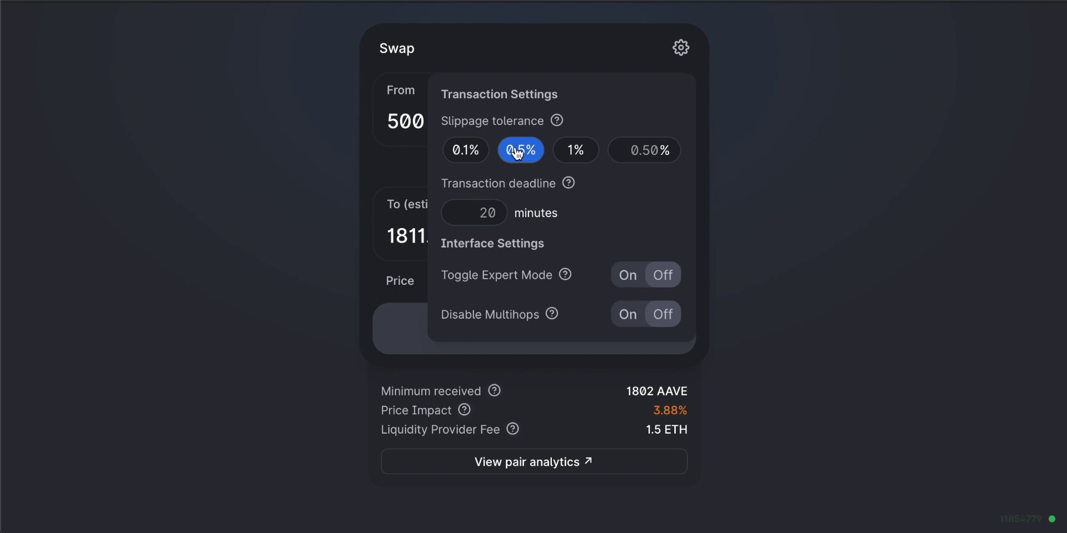
# Try slippage tolerances of 1% and 0.5% in the transaction settings, and enter a custom tolerance of 5%
pyautogui.click(577, 157)
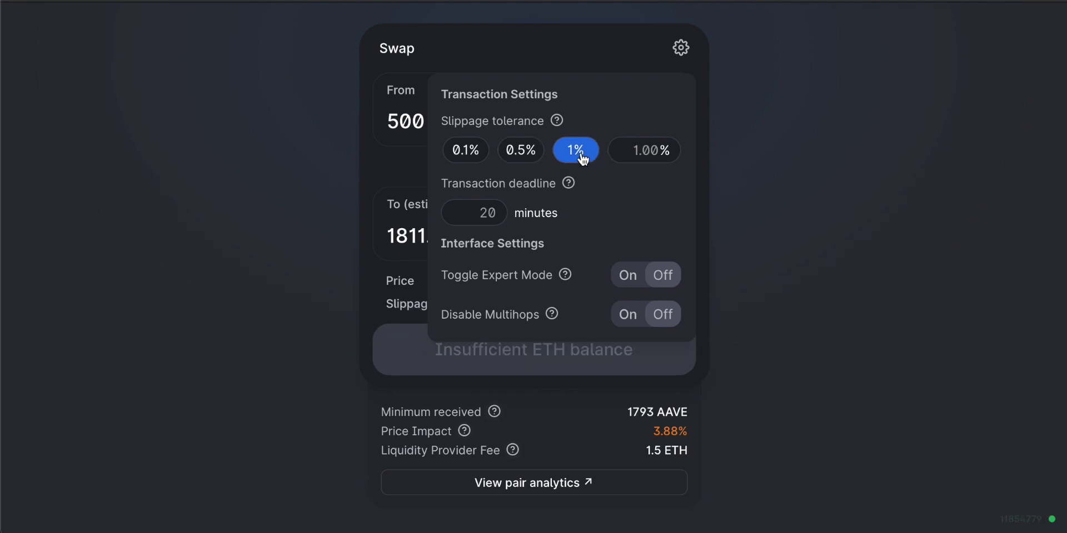
pyautogui.click(530, 158)
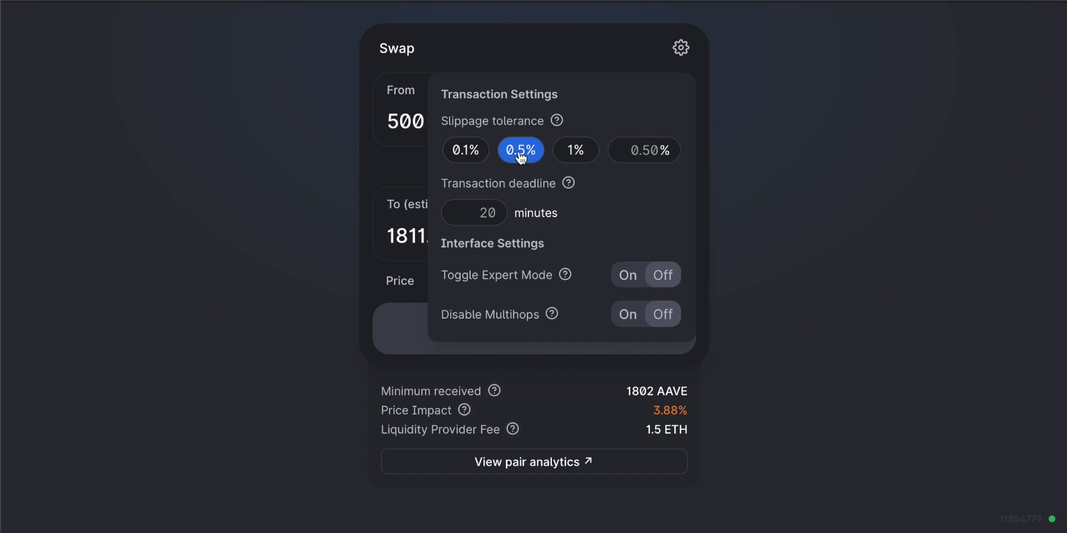
pyautogui.click(621, 160)
pyautogui.write('5')
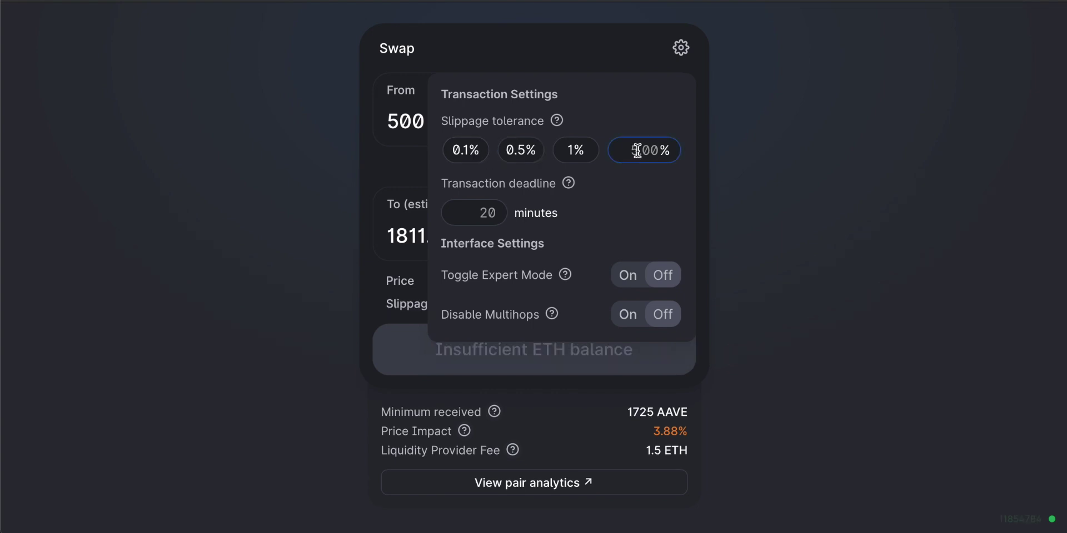
pyautogui.press('BackSpace')
pyautogui.press('BackSpace')
pyautogui.press('BackSpace')
pyautogui.moveTo(634, 153); pyautogui.dragTo(693, 145)
# Set the transaction deadline to 5 minutes
pyautogui.click(628, 181)
pyautogui.moveTo(478, 212); pyautogui.dragTo(525, 212)
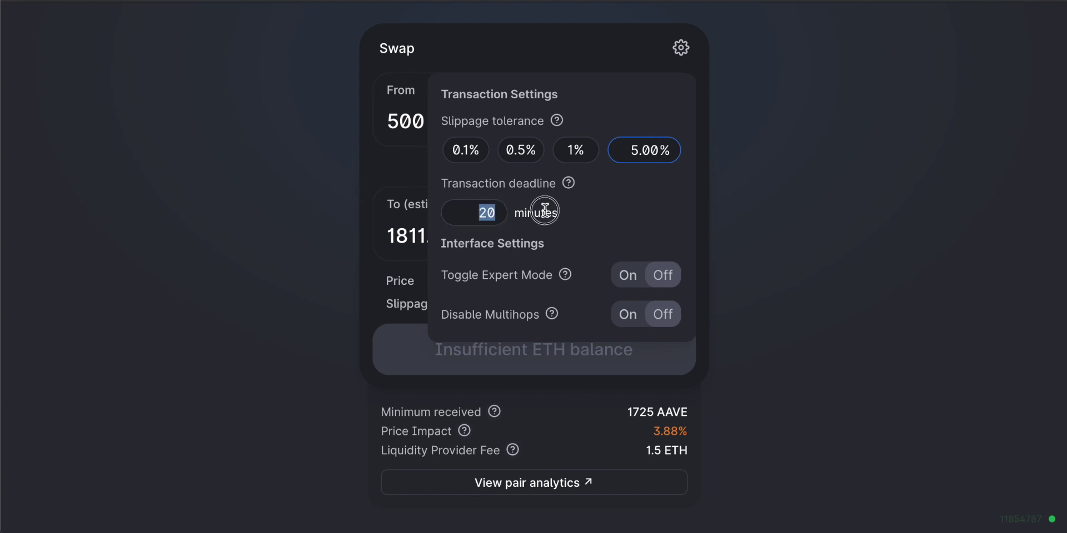
pyautogui.write('5')
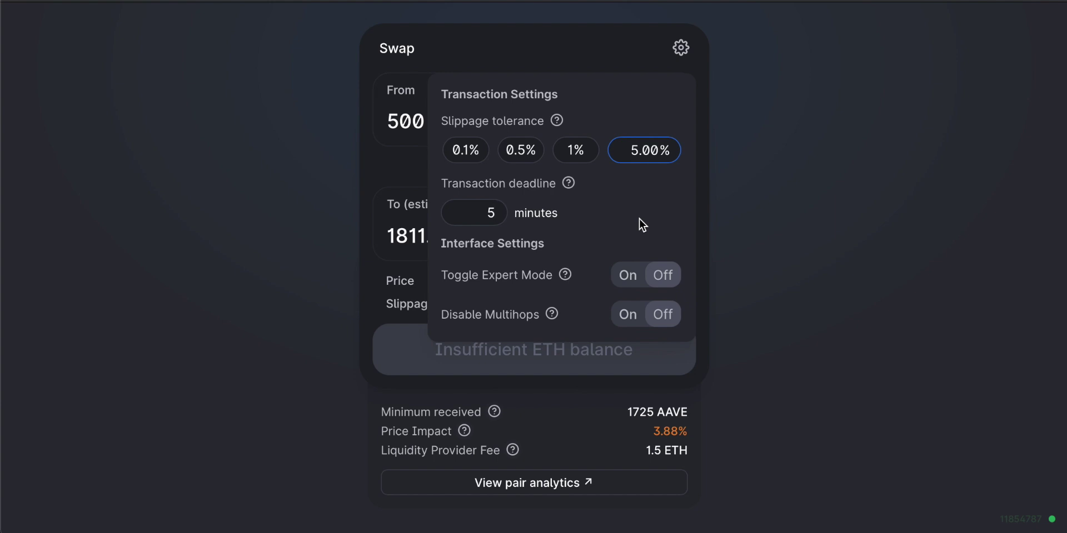
# Switch the slippage tolerance to the 0.5% preset and finally to 1%
pyautogui.scroll(-1, 848, 238)
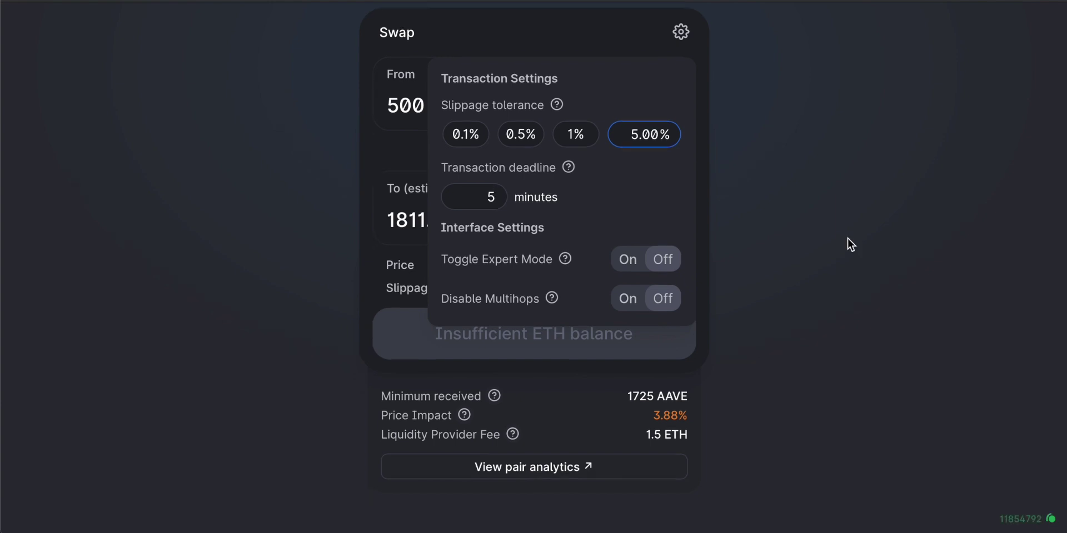
pyautogui.click(522, 135)
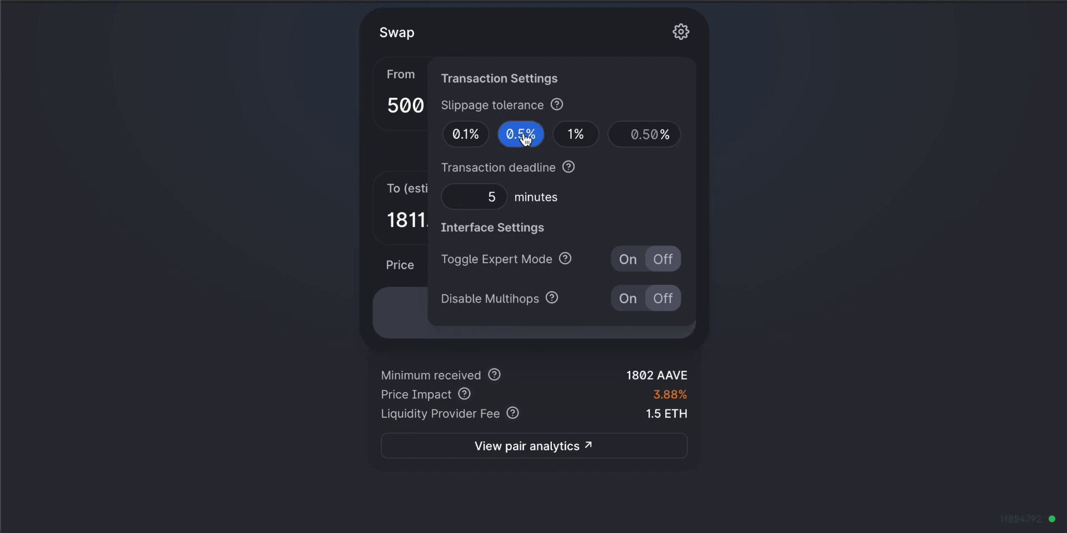
pyautogui.click(572, 135)
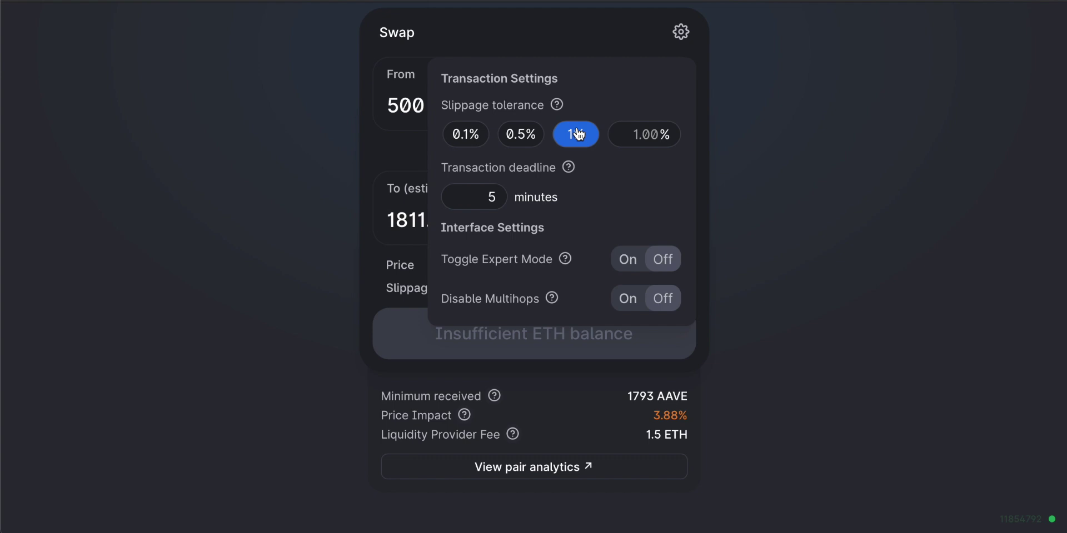
# Enter a custom slippage tolerance of 5% in the transaction settings
pyautogui.press('Tab')
pyautogui.press('Tab')
pyautogui.click(641, 132)
pyautogui.write('5')
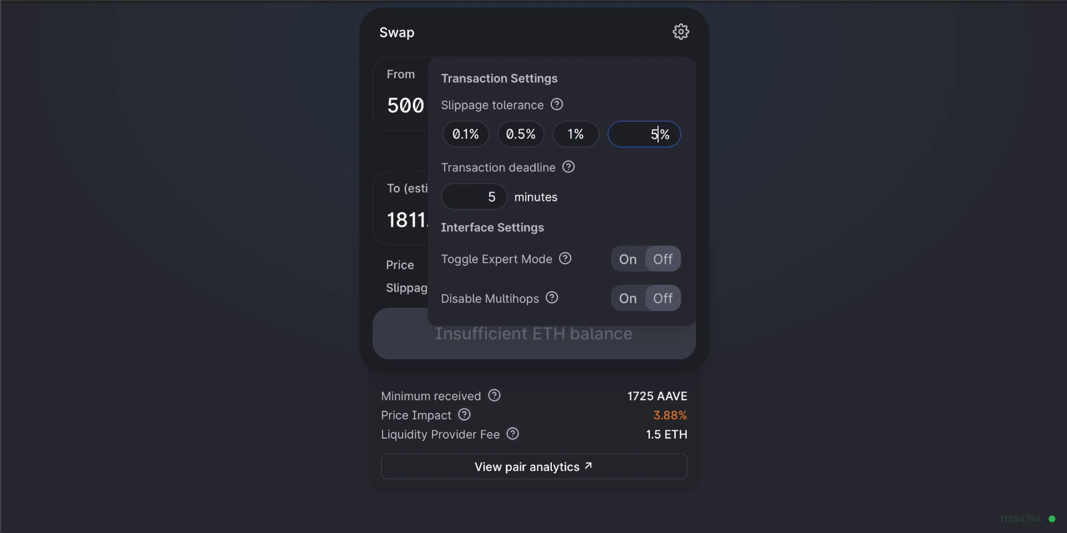
# Set the transaction deadline to 20 minutes and close the transaction settings
pyautogui.moveTo(479, 199); pyautogui.dragTo(503, 200)
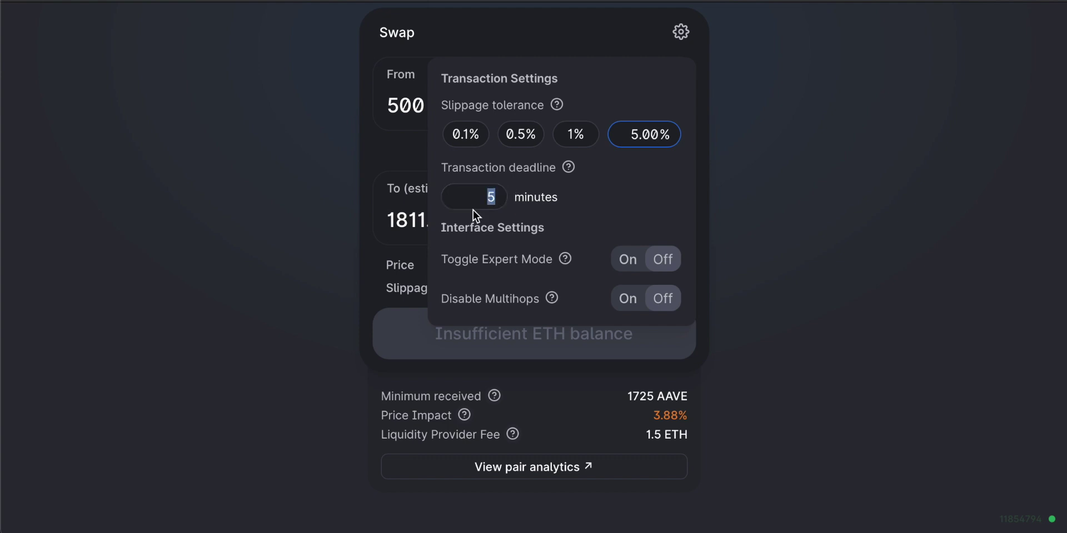
pyautogui.click(514, 196)
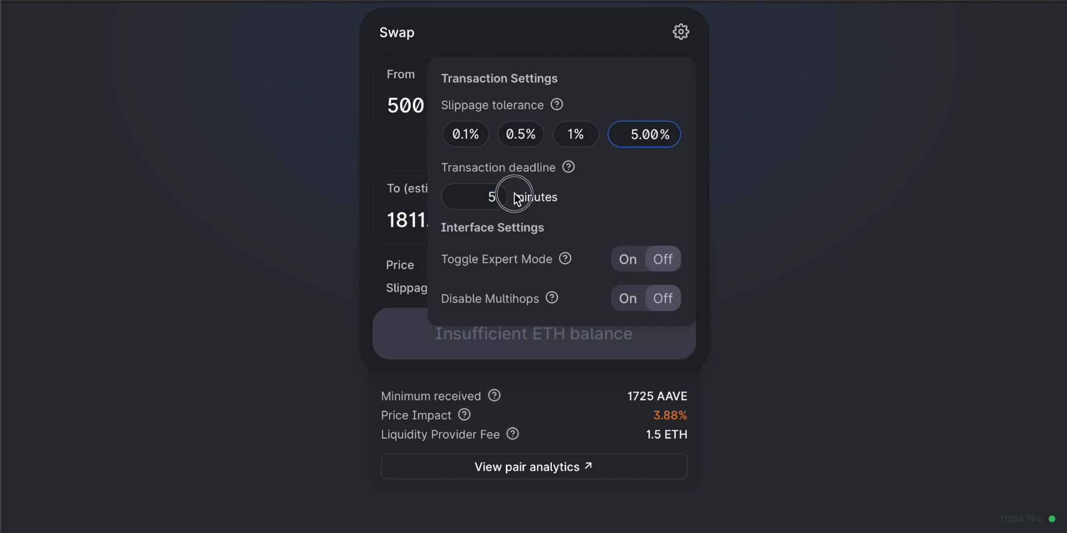
pyautogui.write('20')
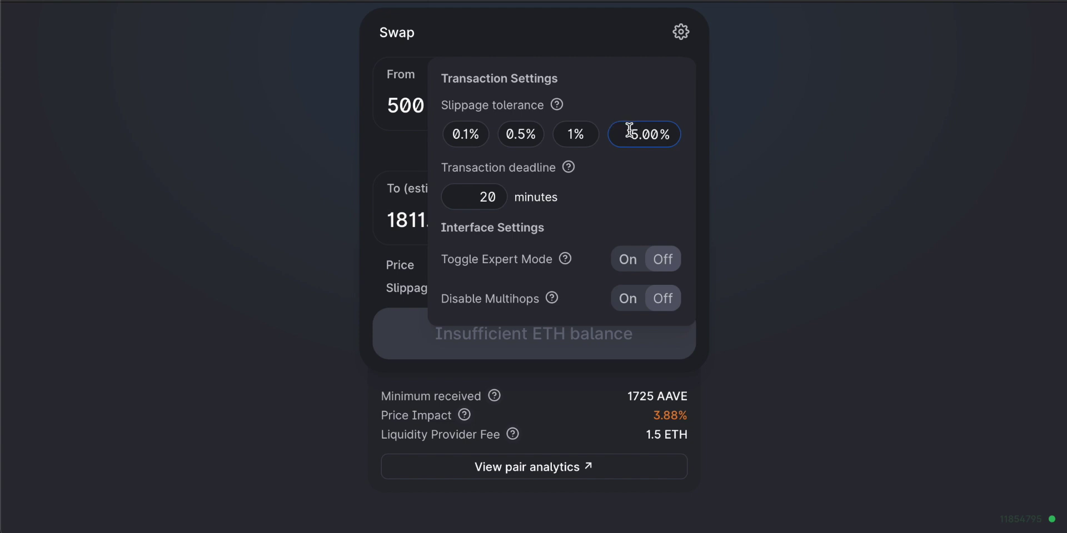
pyautogui.click(784, 199)
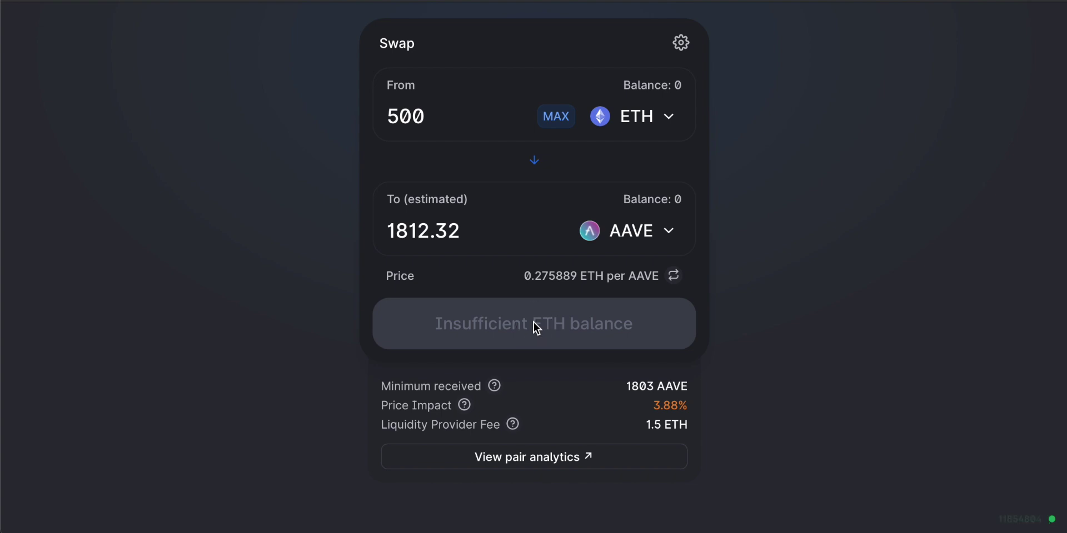
# Go to the liquidity pool overview and open the form for creating a new pair
pyautogui.scroll(1, 745, 328)
pyautogui.scroll(-1, 745, 328)
pyautogui.scroll(2, 747, 331)
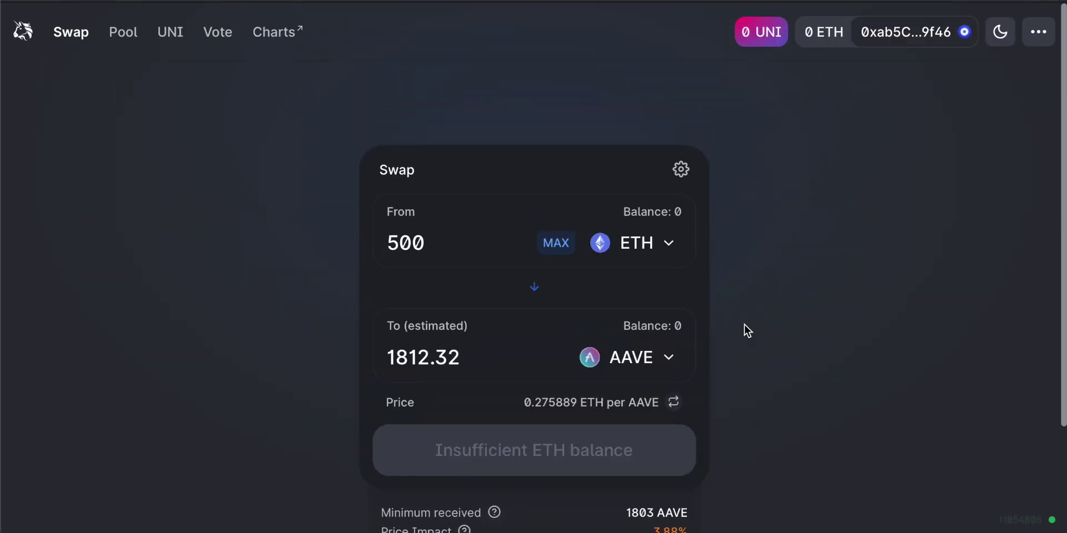
pyautogui.click(124, 32)
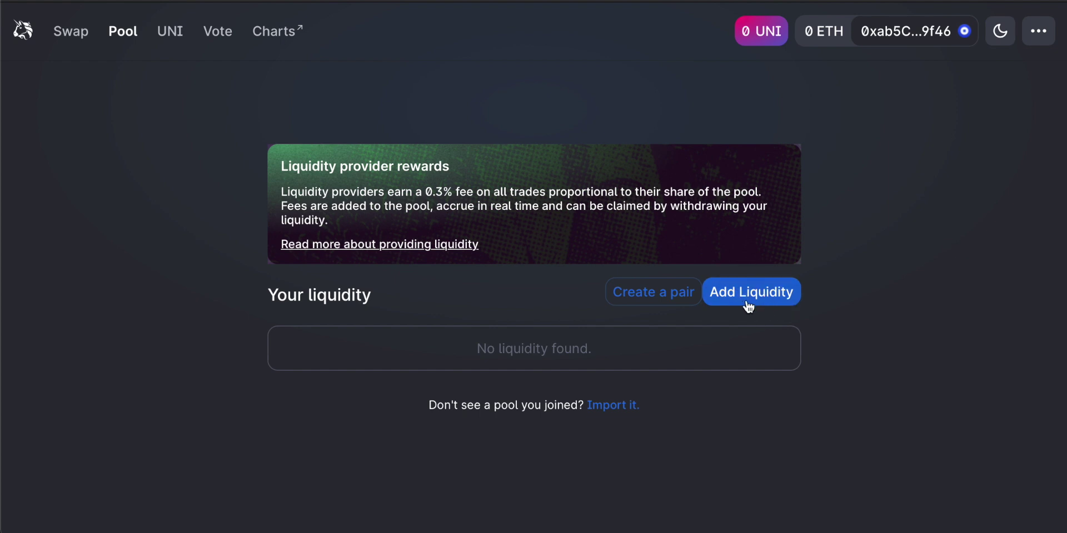
pyautogui.click(642, 293)
pyautogui.scroll(-3, 521, 276)
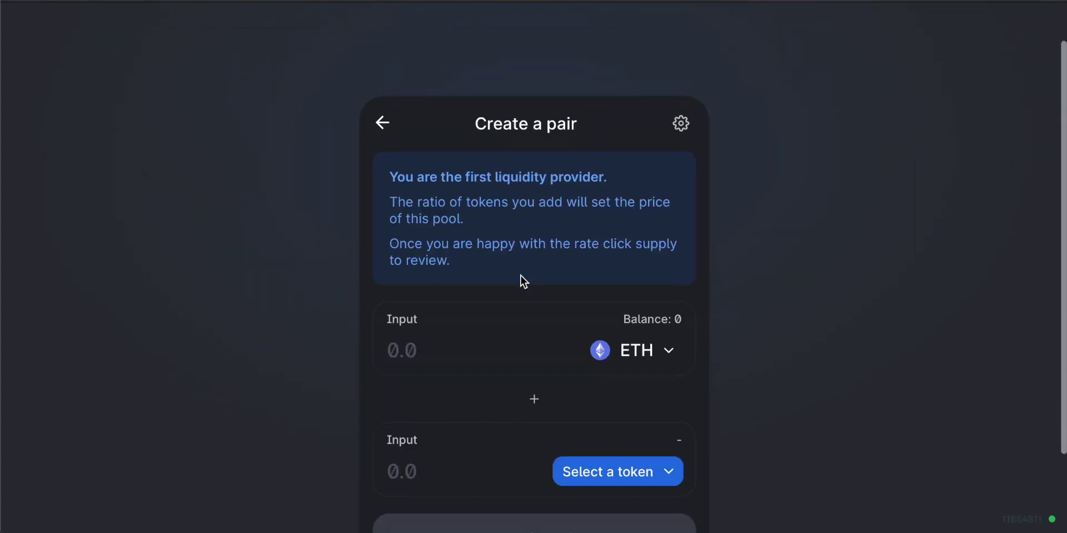
pyautogui.scroll(-1, 500, 278)
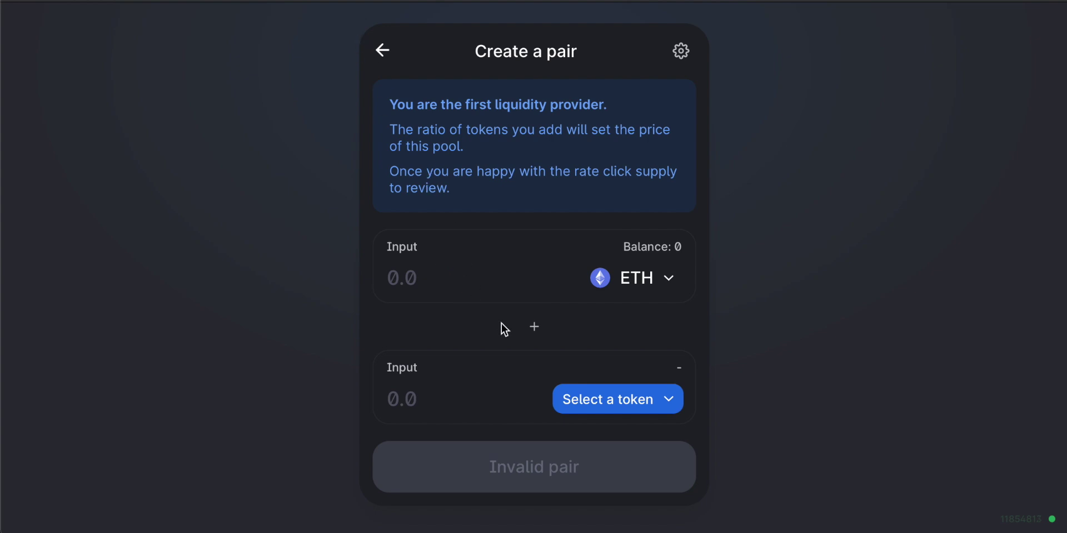
# Choose WBTC as the second token to pair with ETH and review the liquidity form
pyautogui.click(670, 402)
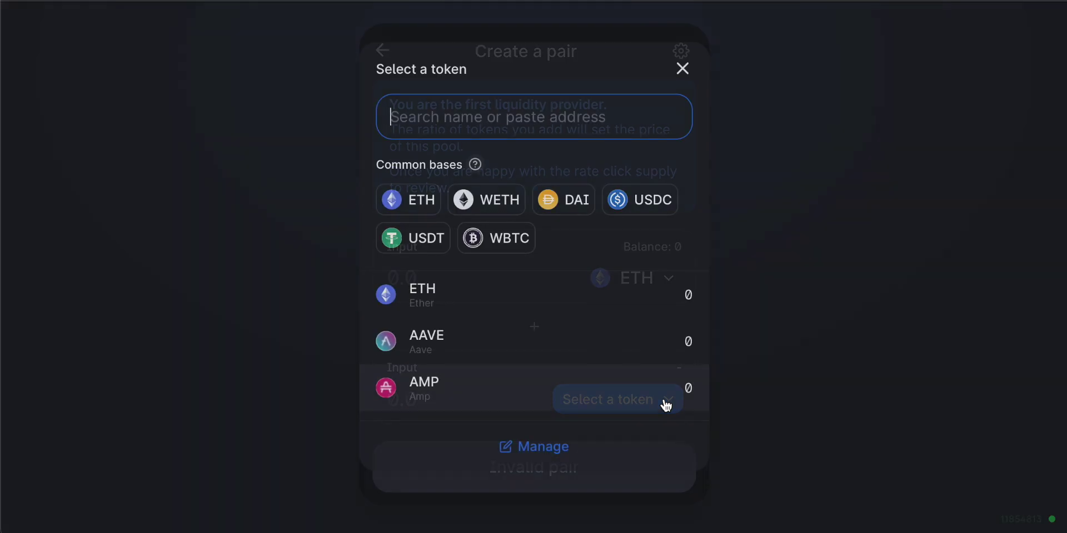
pyautogui.click(508, 239)
pyautogui.scroll(-1, 767, 245)
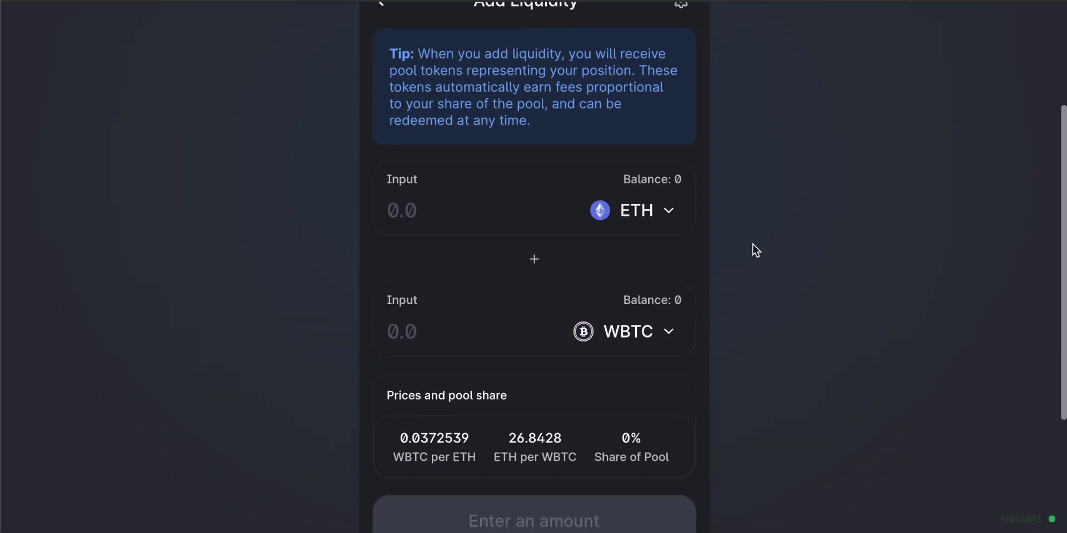
pyautogui.scroll(1, 750, 238)
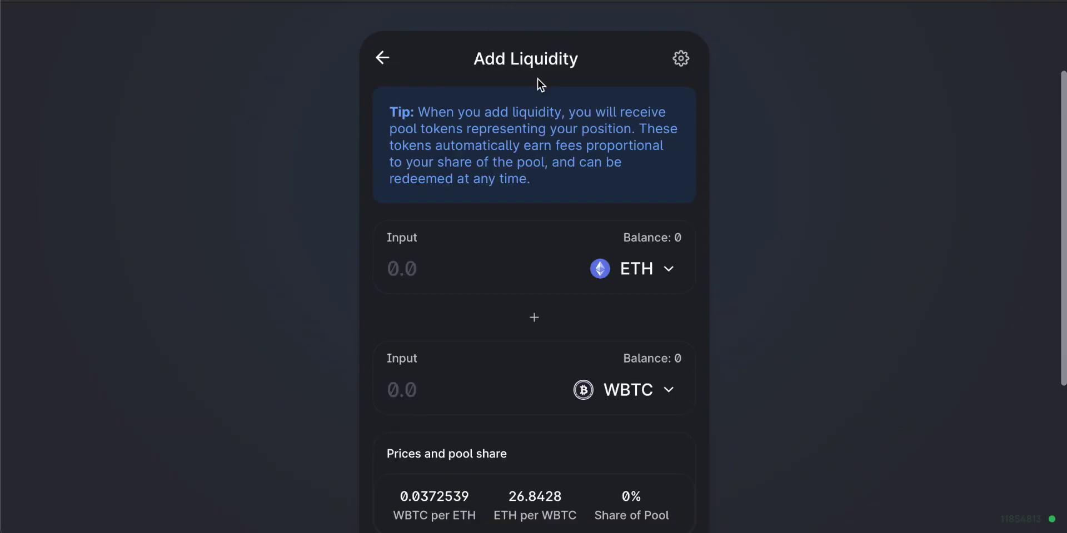
pyautogui.scroll(-2, 731, 132)
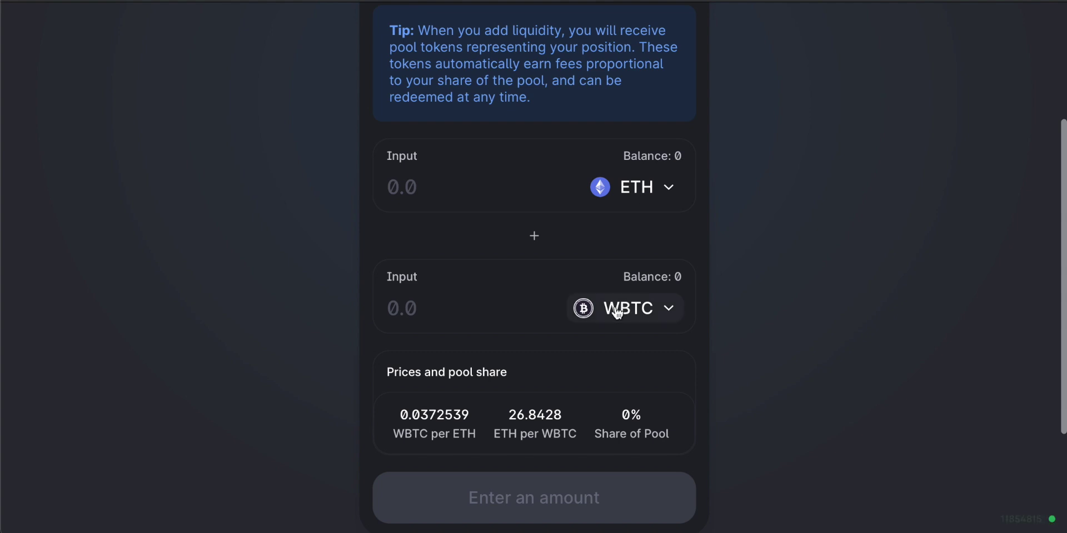
pyautogui.scroll(1, 740, 261)
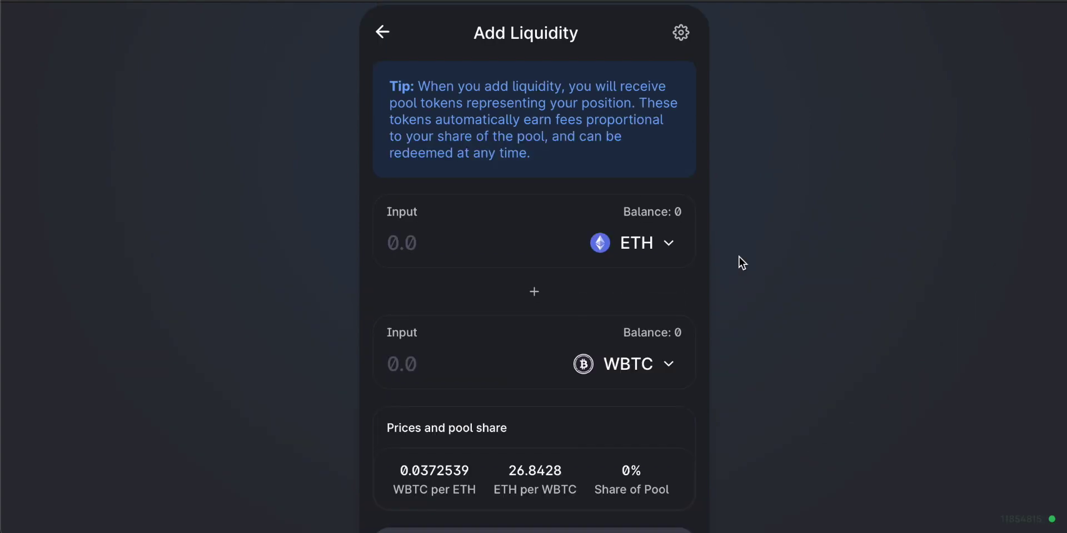
pyautogui.scroll(-1, 739, 259)
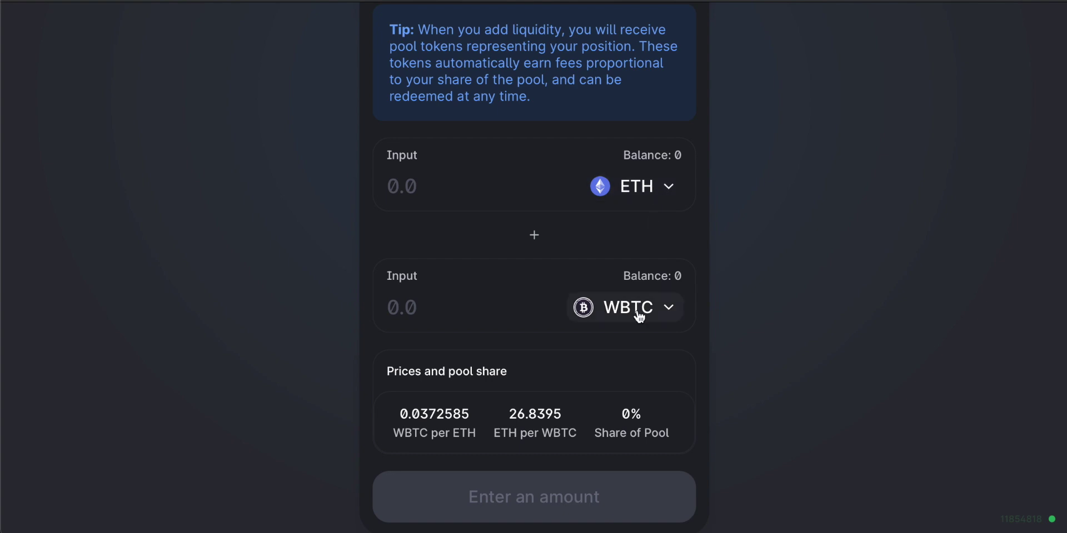
# Enter 1 ETH as the amount of liquidity to supply to the ETH and WBTC pool
pyautogui.click(433, 185)
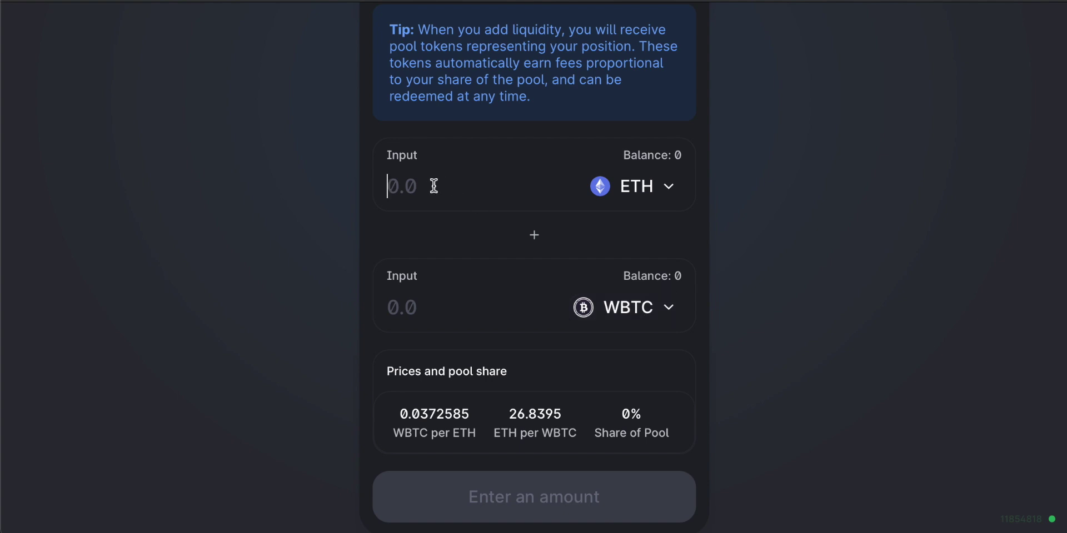
pyautogui.write('1')
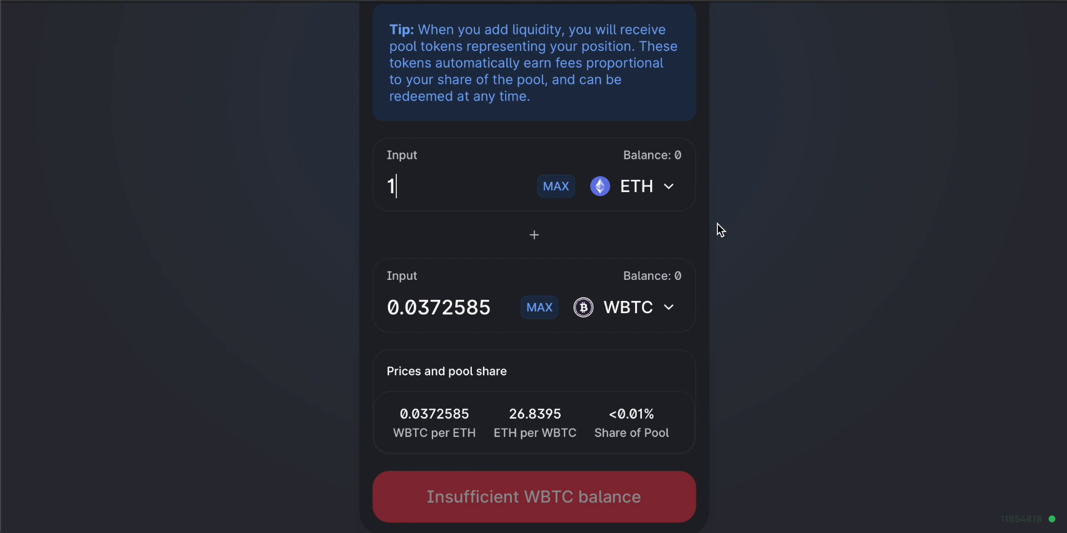
pyautogui.scroll(1, 765, 267)
pyautogui.scroll(-3, 746, 255)
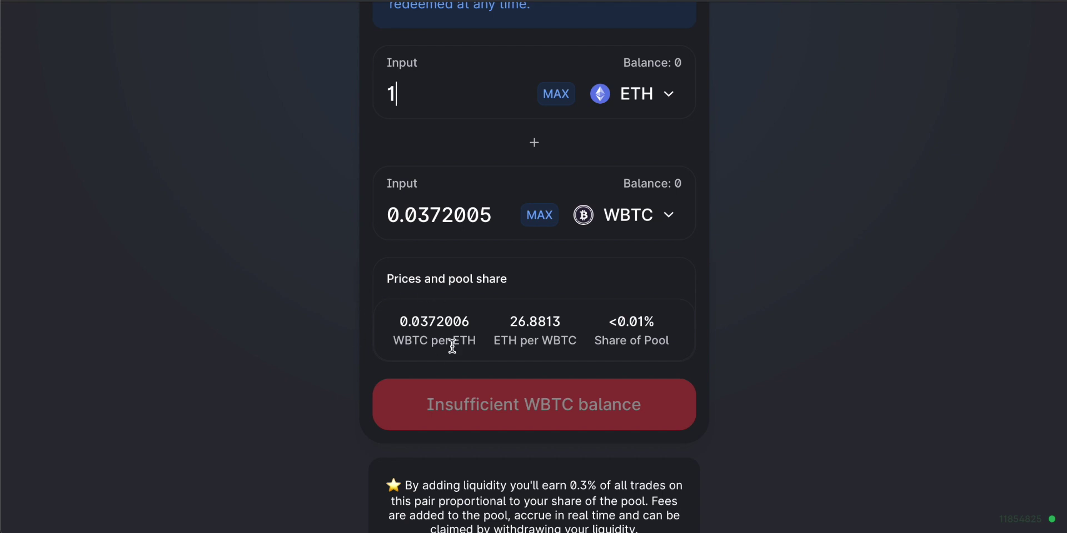
# Examine the exchange rates, pool share, provider fee note and pool token tip for the ETH and WBTC deposit
pyautogui.moveTo(469, 322); pyautogui.dragTo(400, 322)
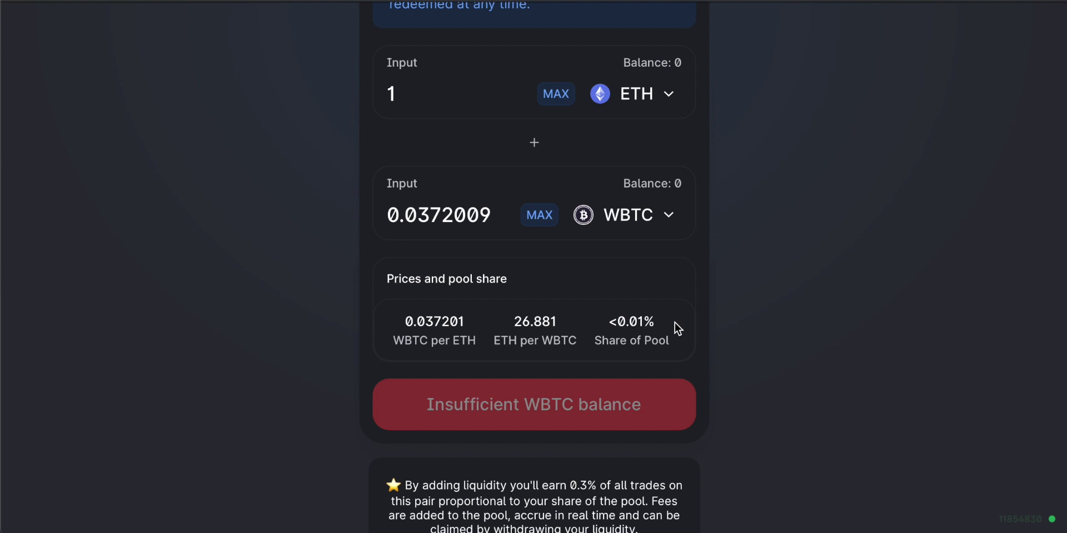
pyautogui.scroll(-1, 738, 115)
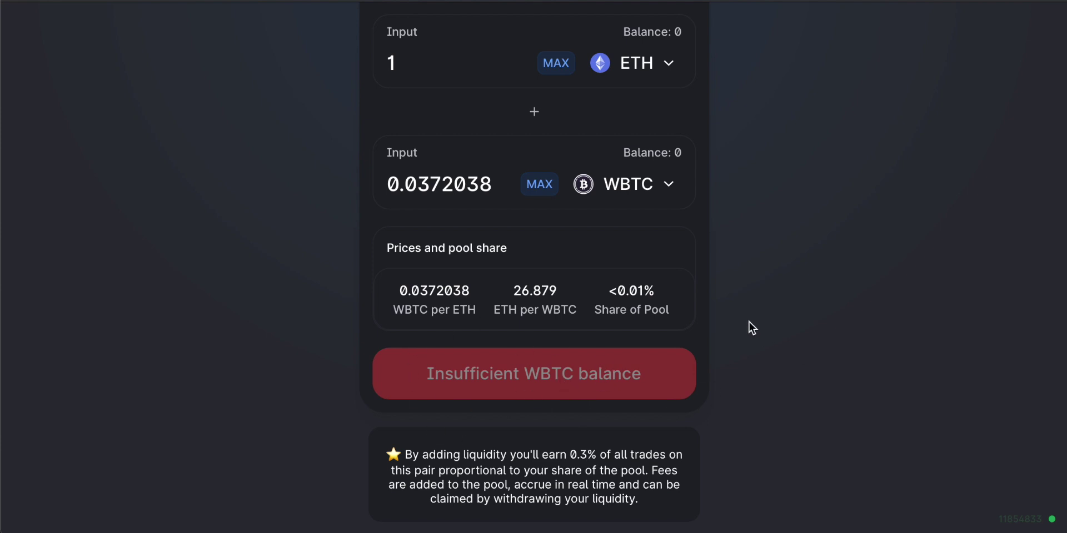
pyautogui.scroll(-1, 748, 325)
pyautogui.scroll(2, 738, 310)
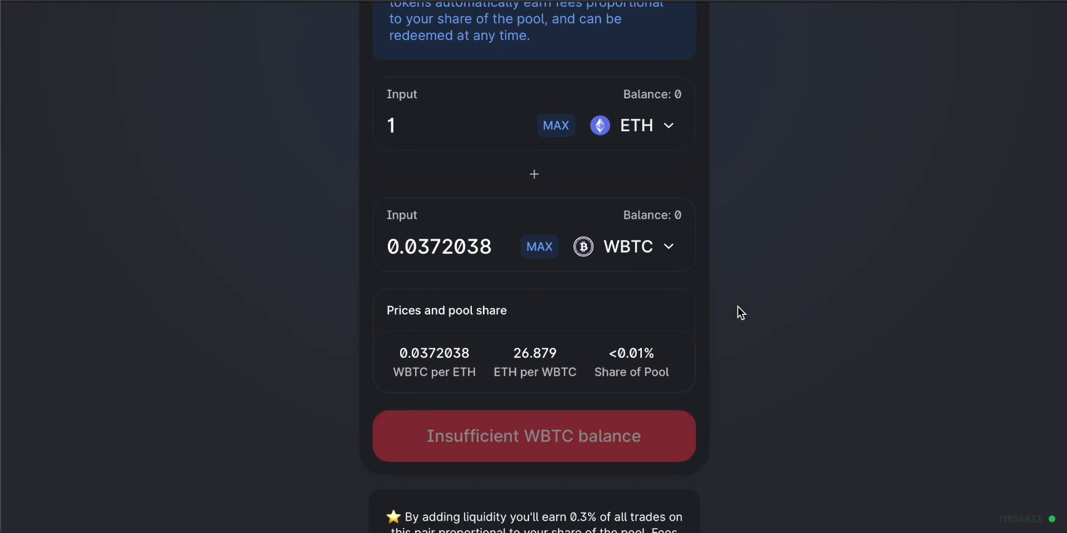
pyautogui.scroll(-1, 738, 308)
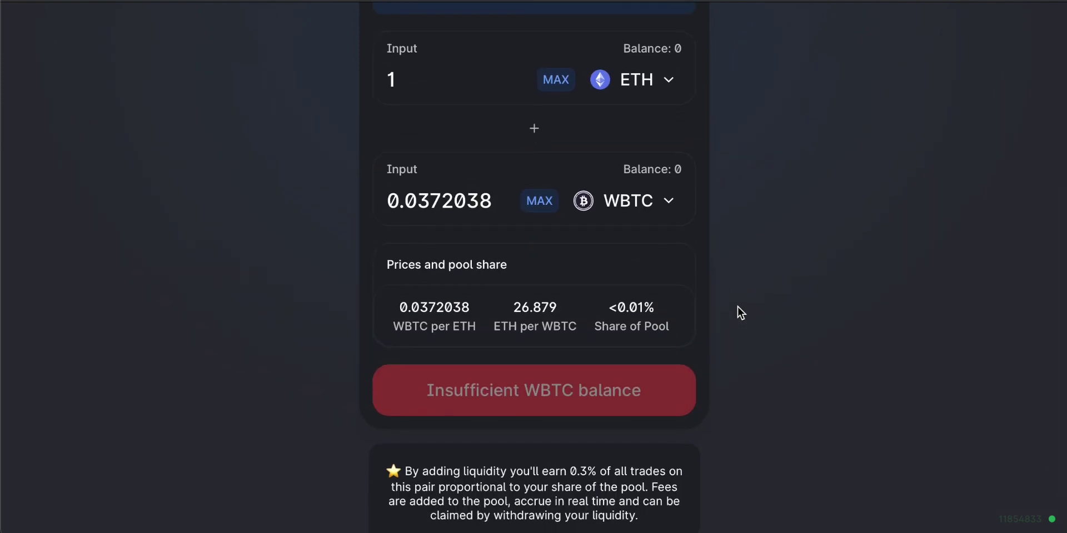
pyautogui.scroll(-1, 733, 303)
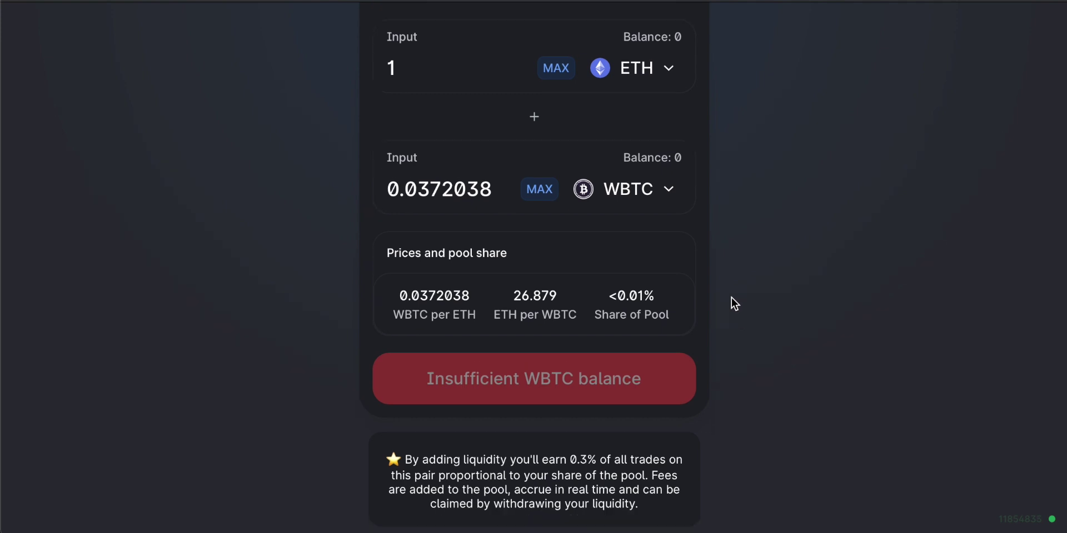
pyautogui.scroll(-1, 735, 303)
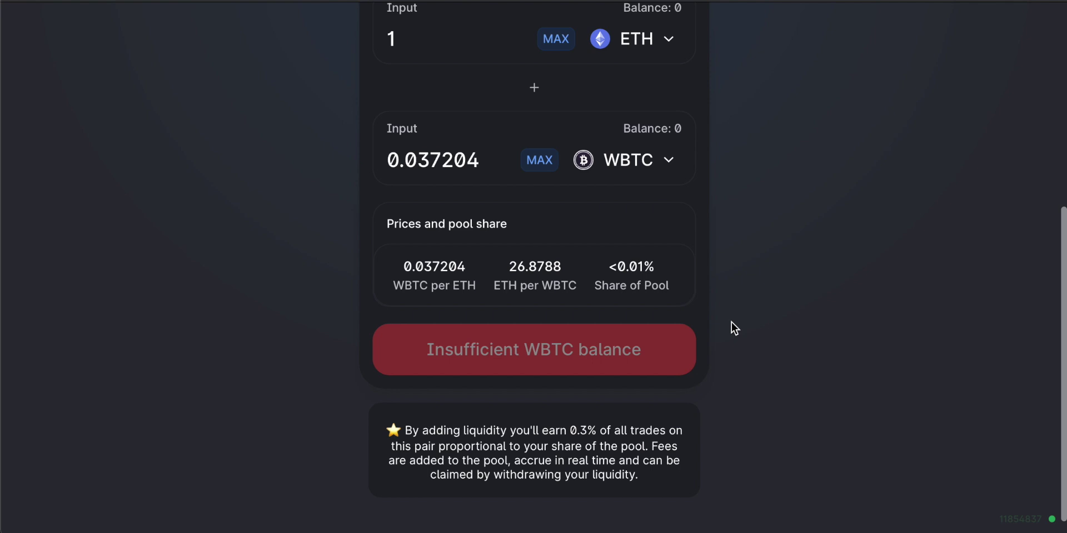
pyautogui.scroll(1, 830, 435)
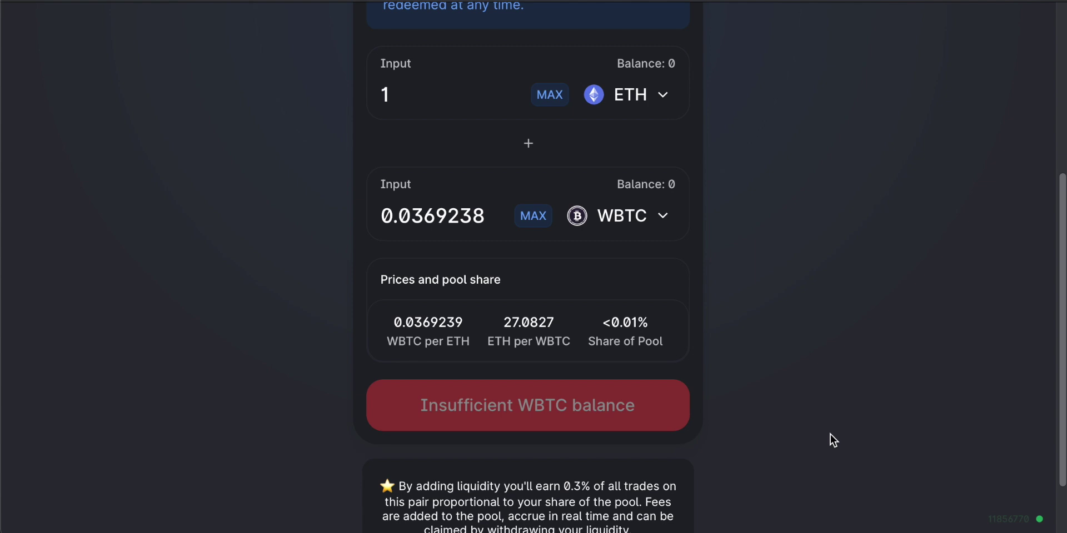
pyautogui.scroll(3, 830, 435)
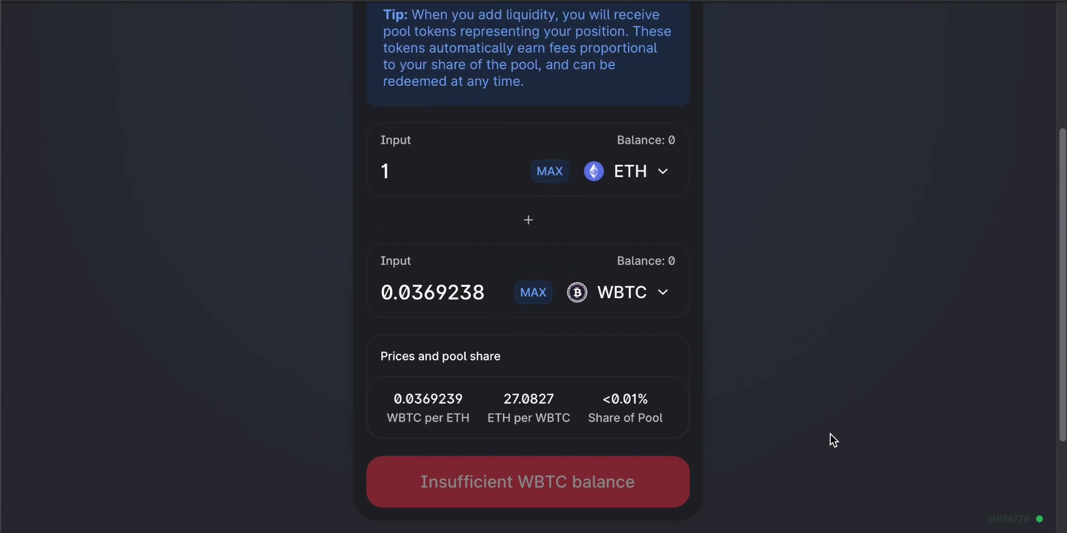
pyautogui.scroll(1, 830, 435)
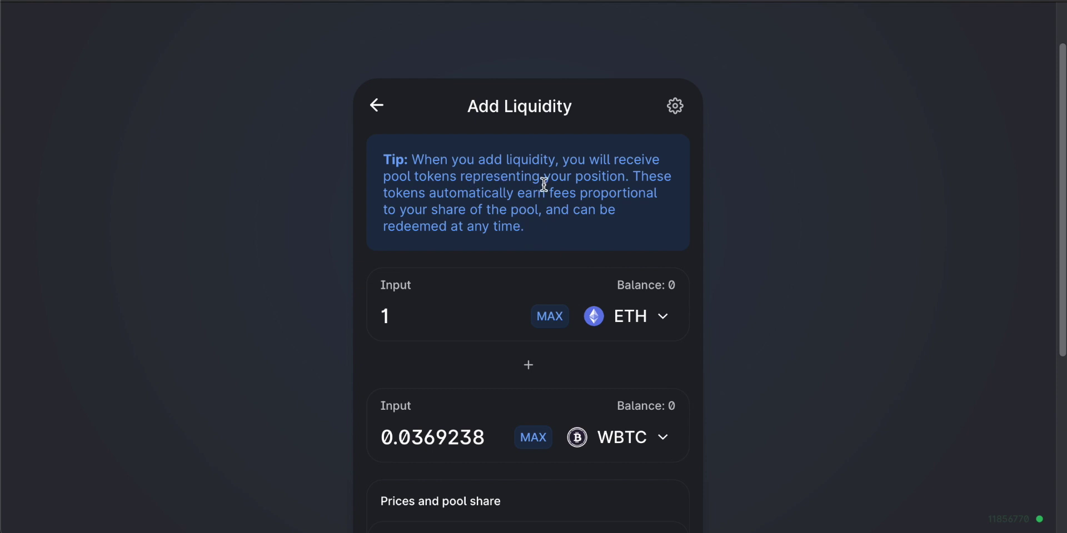
# Change the ETH liquidity amount to 5000 and inspect the resulting share of the pool
pyautogui.scroll(-2, 543, 181)
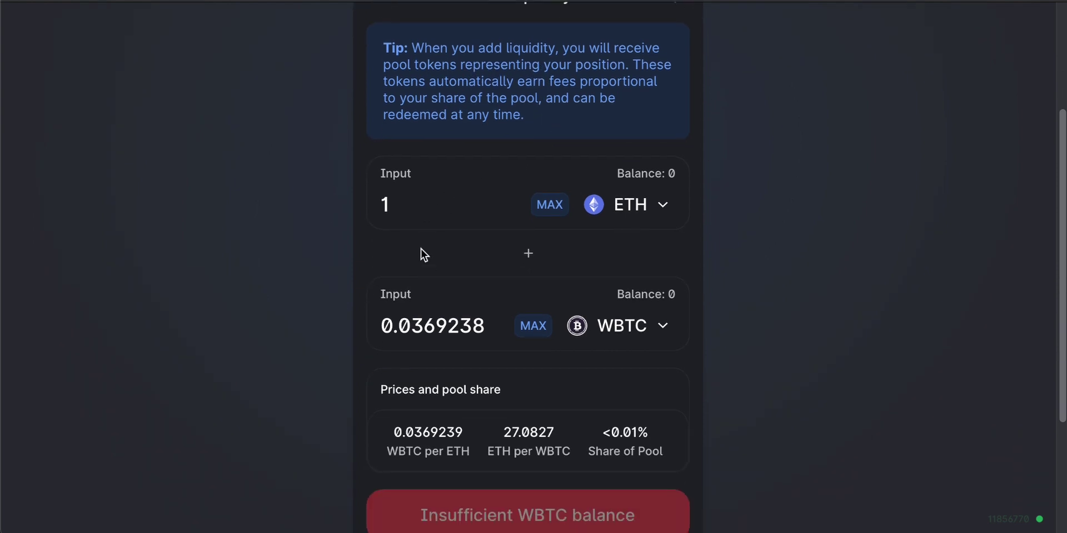
pyautogui.moveTo(402, 191); pyautogui.dragTo(342, 205)
pyautogui.write('5000')
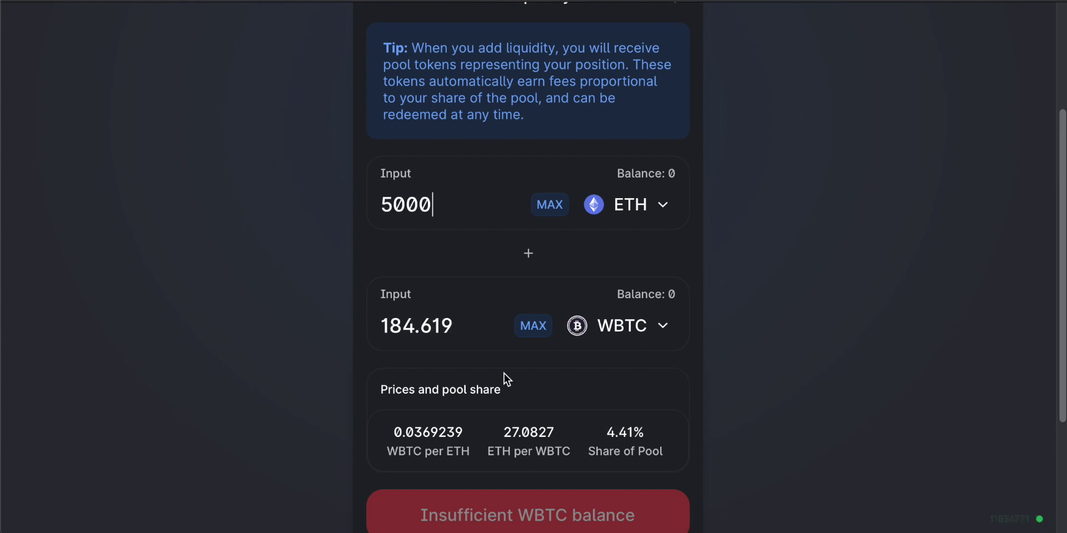
pyautogui.moveTo(633, 429); pyautogui.dragTo(605, 432)
pyautogui.click(698, 429)
# Return to the pool overview and highlight the fee that liquidity providers earn on trades
pyautogui.scroll(3, 698, 429)
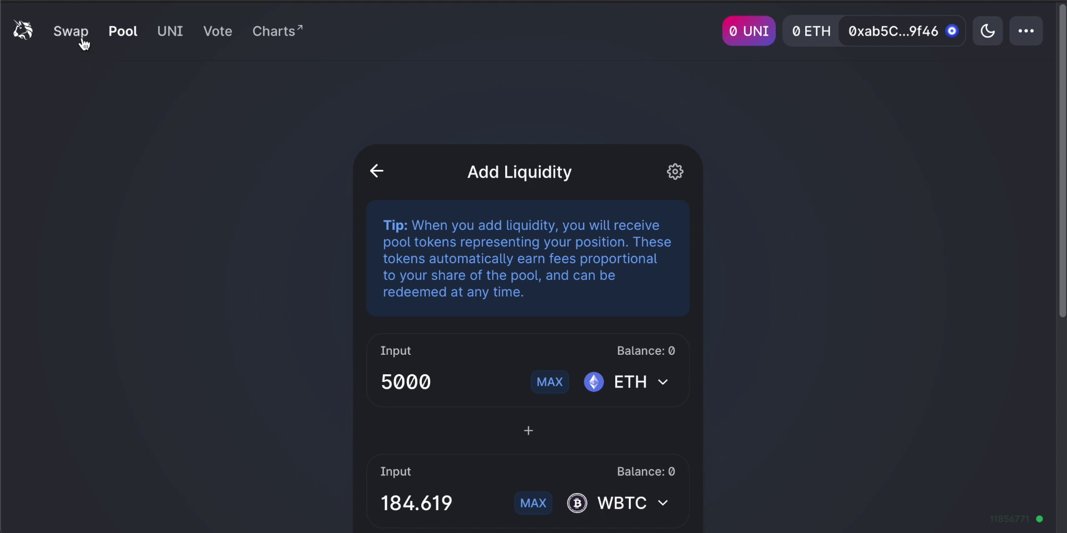
pyautogui.click(375, 172)
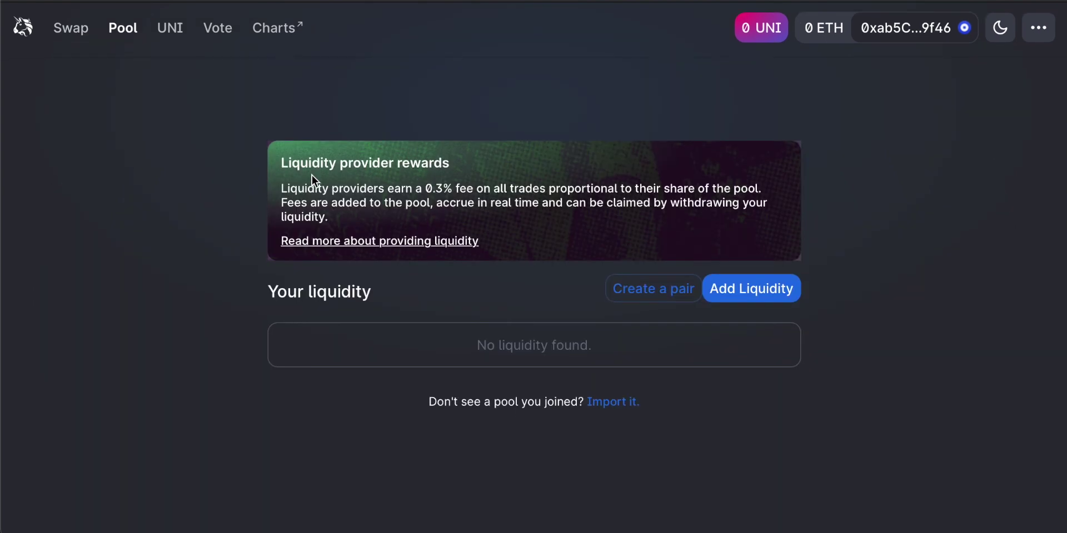
pyautogui.moveTo(493, 196); pyautogui.dragTo(386, 195)
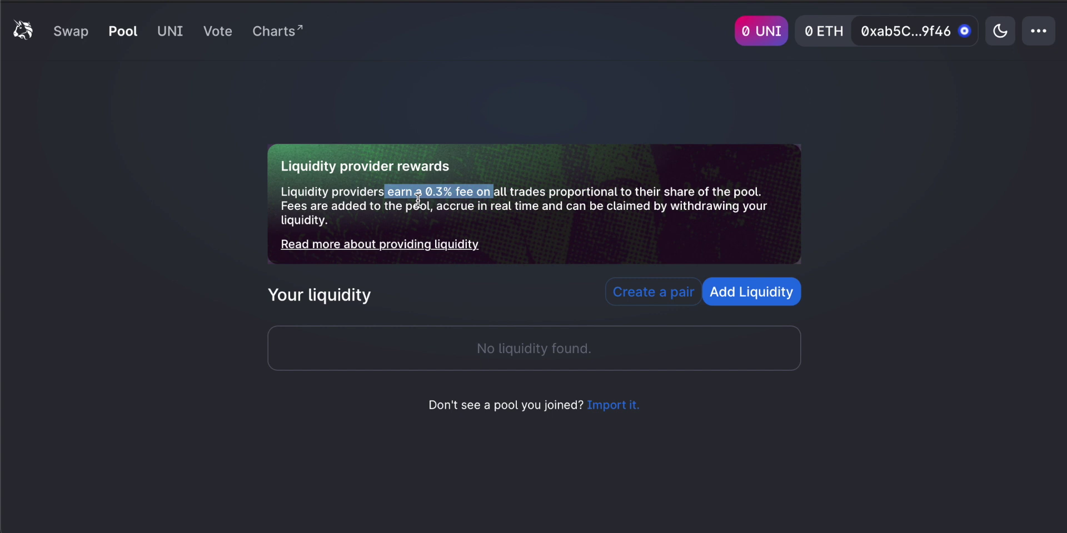
pyautogui.click(304, 221)
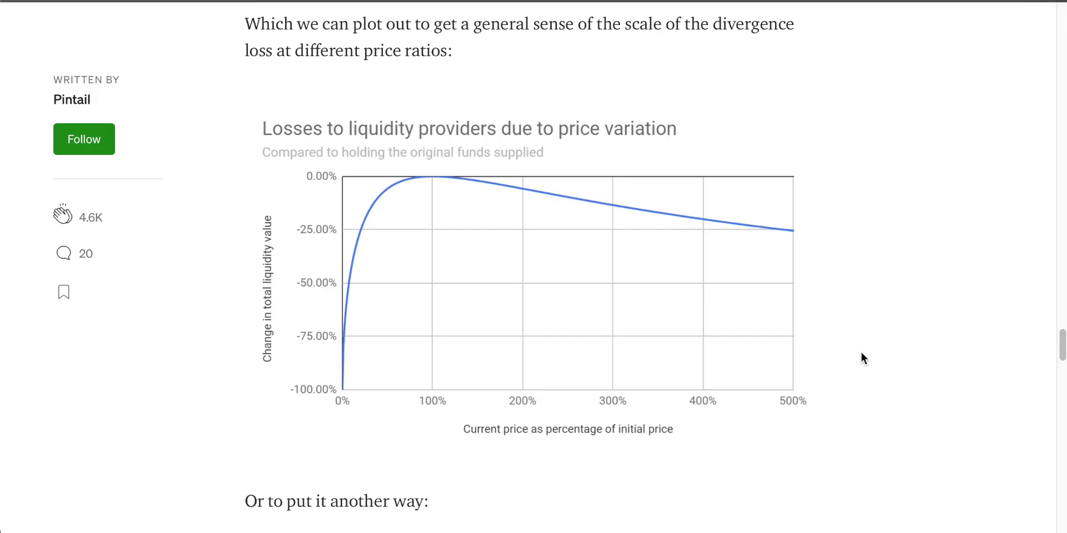
# Read the article's list of losses per price change below the chart and highlight the 1.25x line
pyautogui.scroll(-2, 861, 356)
pyautogui.scroll(-3, 862, 357)
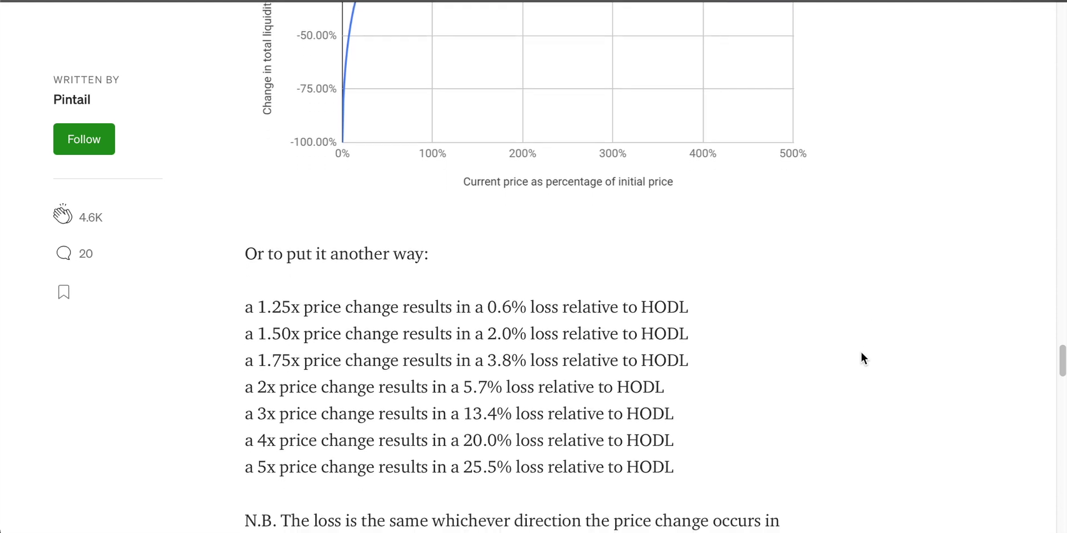
pyautogui.tripleClick(669, 312)
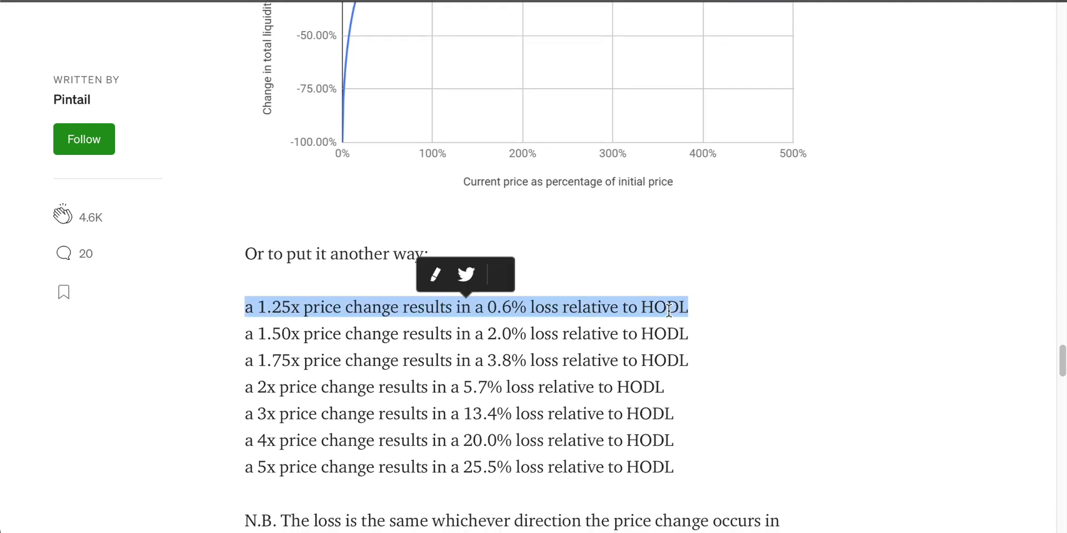
# Highlight the article's 1.50x and 1.75x price change lines in turn, and clear the selection
pyautogui.tripleClick(660, 335)
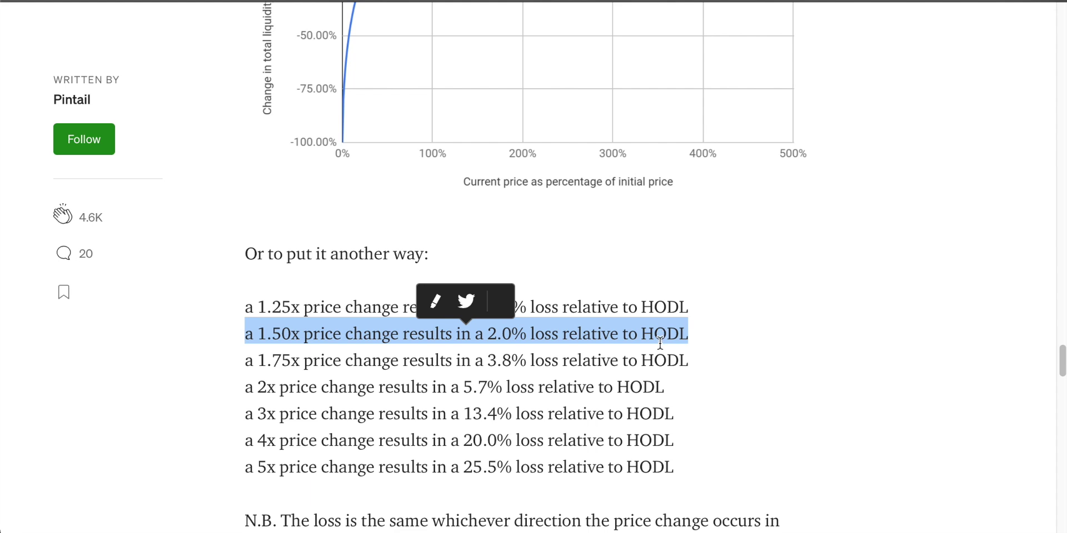
pyautogui.doubleClick(657, 360)
pyautogui.click(657, 360)
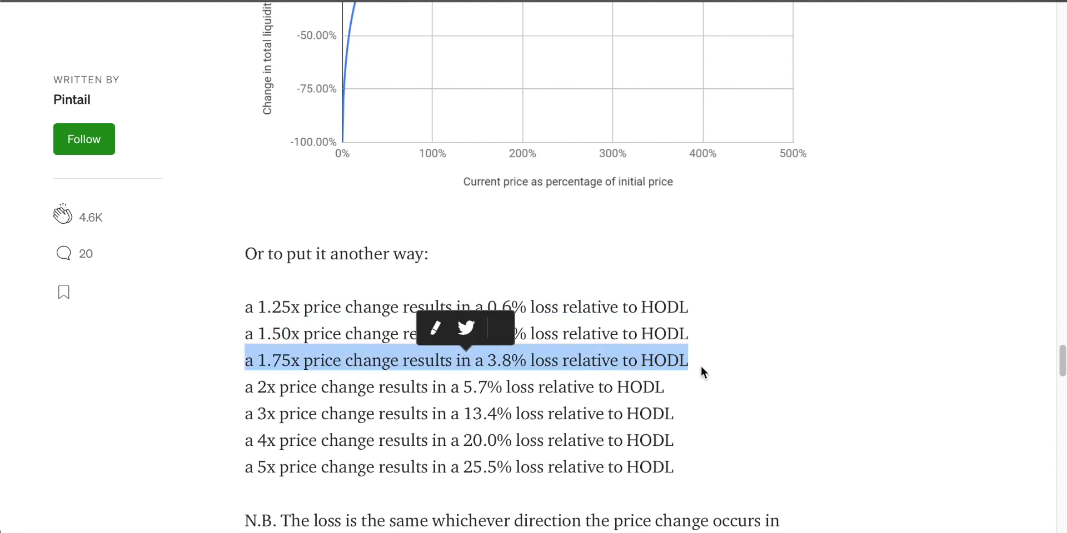
pyautogui.click(735, 372)
pyautogui.scroll(2, 735, 372)
pyautogui.scroll(1, 734, 372)
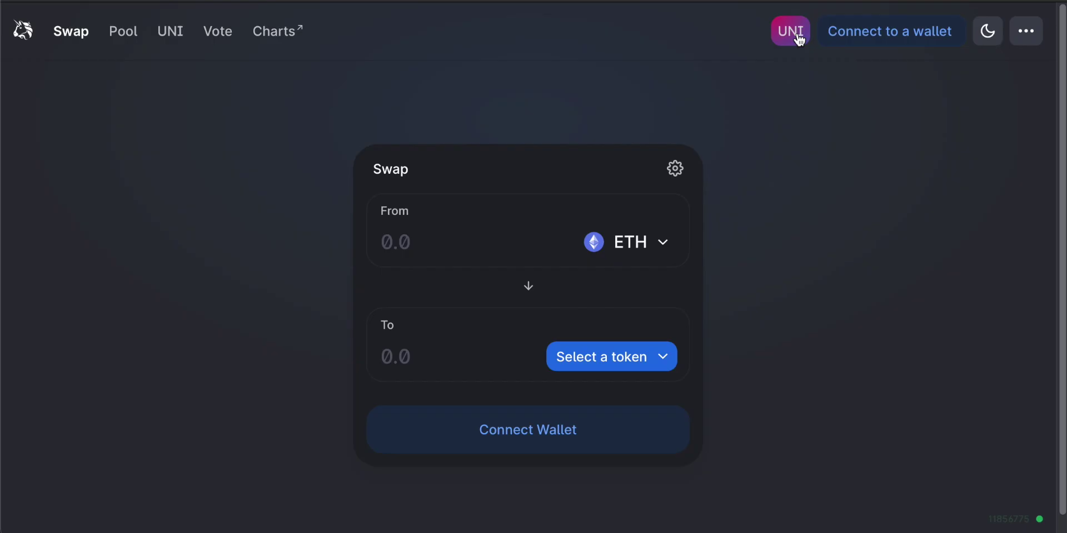
# Show the UNI token breakdown from the swap page and open its UNI analytics page
pyautogui.scroll(-2, 768, 161)
pyautogui.scroll(2, 768, 161)
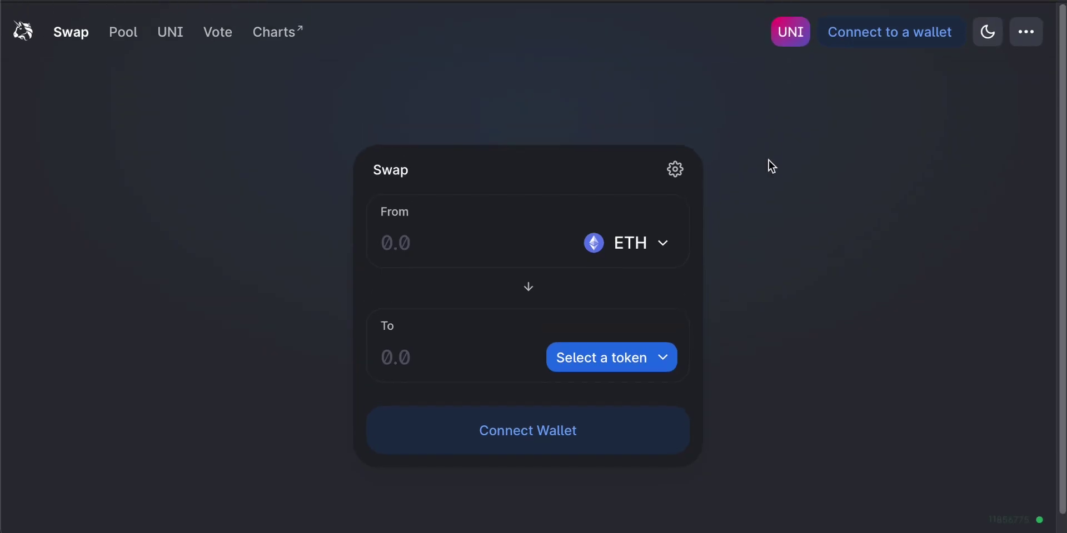
pyautogui.click(778, 41)
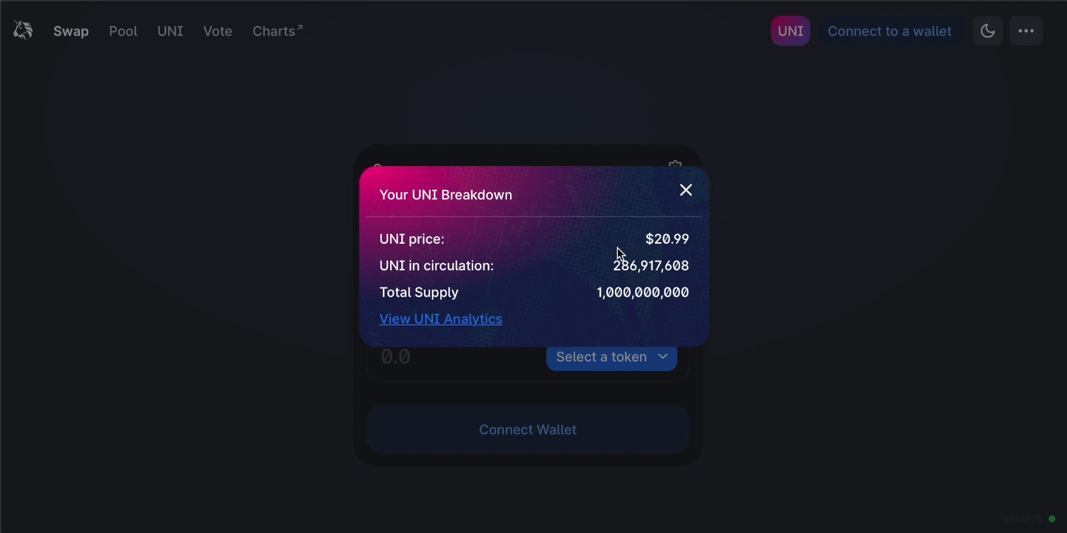
pyautogui.click(470, 319)
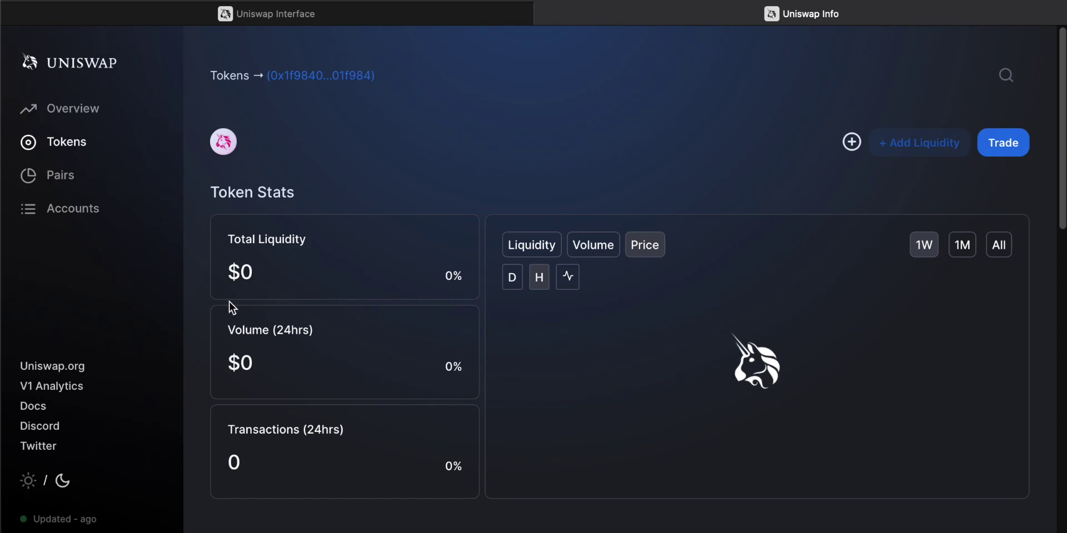
# Examine the UNI token's liquidity, volume and transaction stats, its price chart and the table of top pairs
pyautogui.scroll(-2, 205, 302)
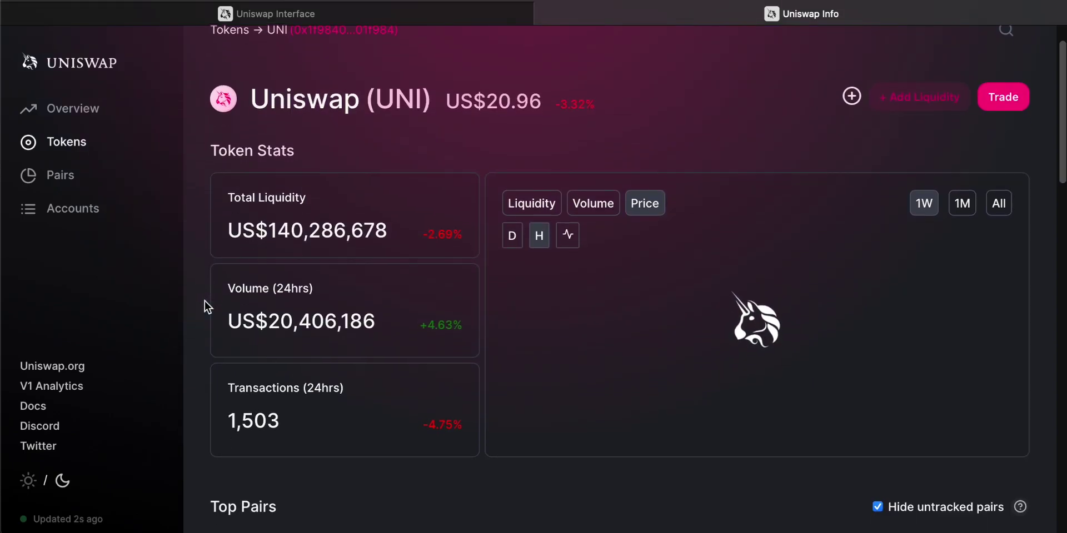
pyautogui.scroll(-3, 204, 301)
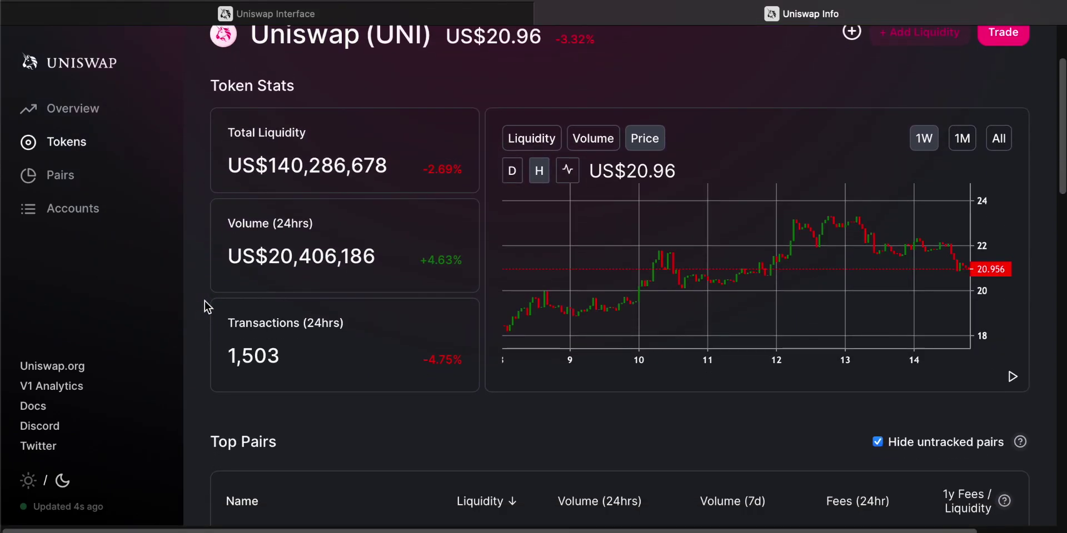
pyautogui.scroll(-5, 205, 301)
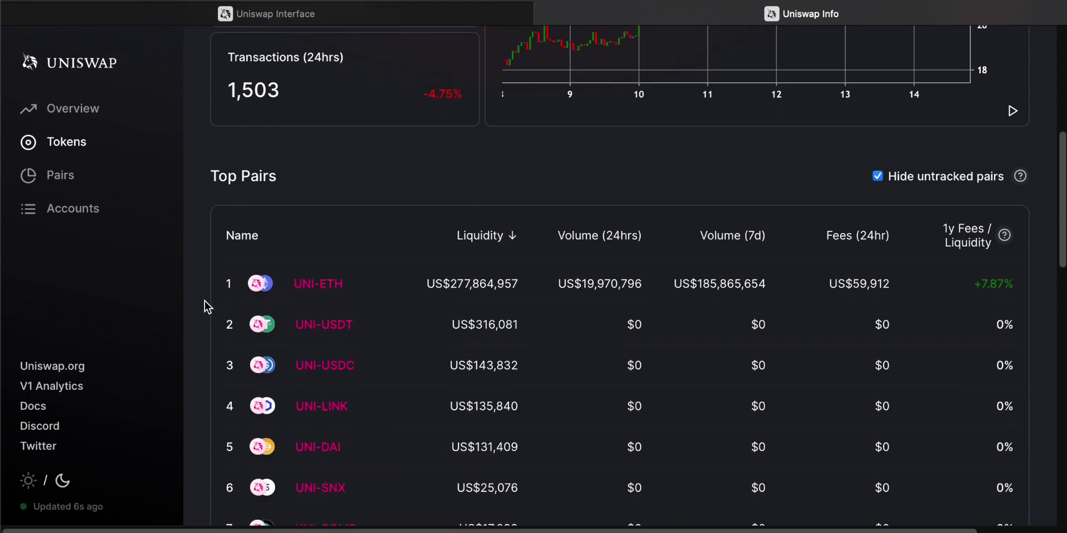
pyautogui.scroll(4, 205, 301)
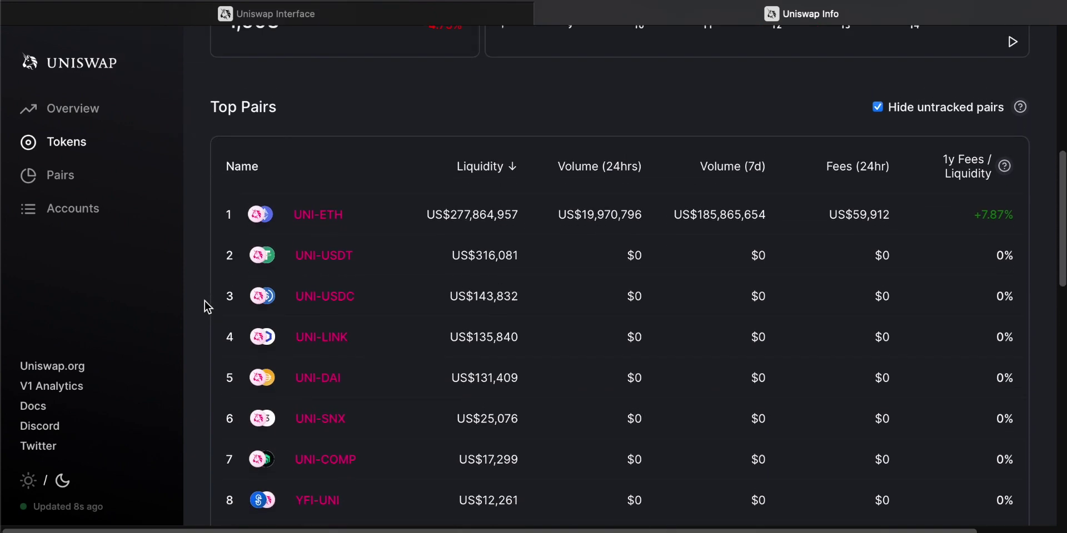
pyautogui.scroll(3, 204, 301)
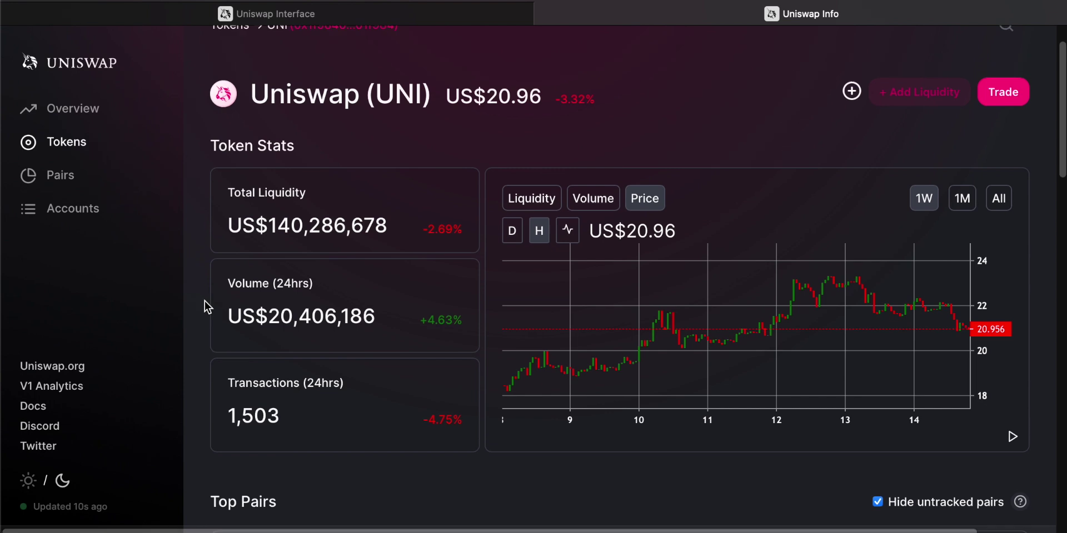
pyautogui.scroll(1, 204, 301)
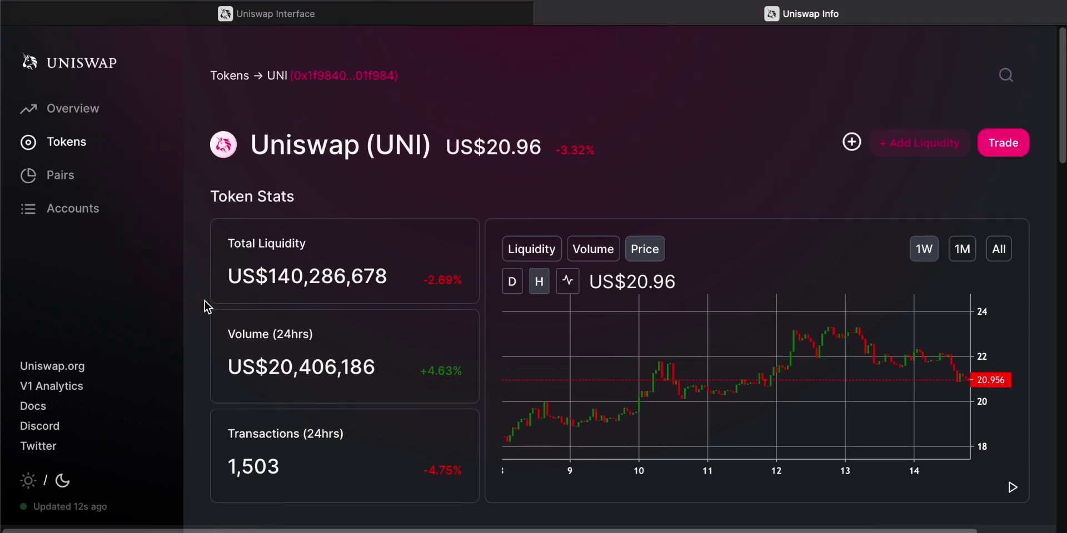
pyautogui.scroll(-1, 204, 301)
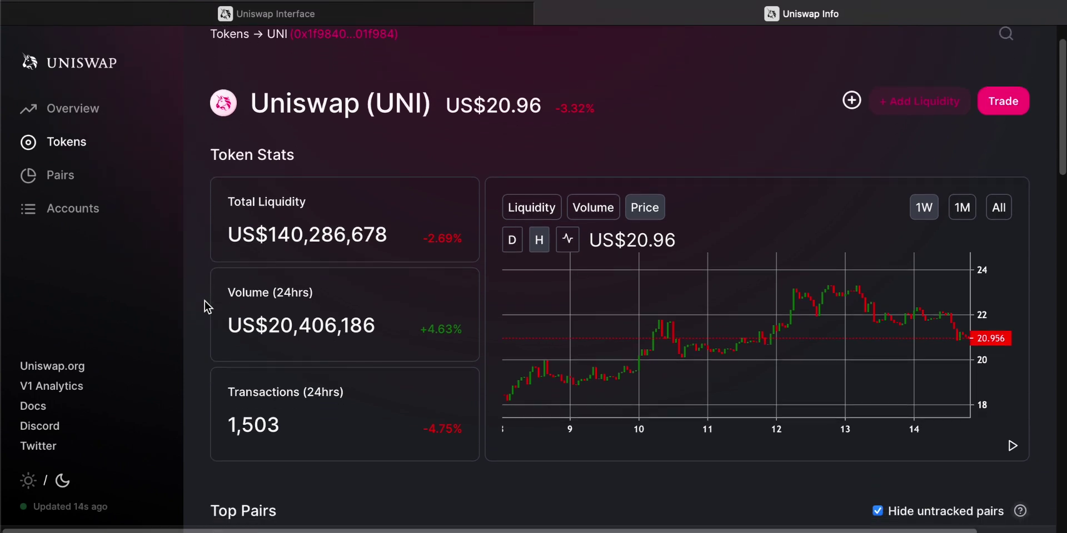
pyautogui.click(852, 102)
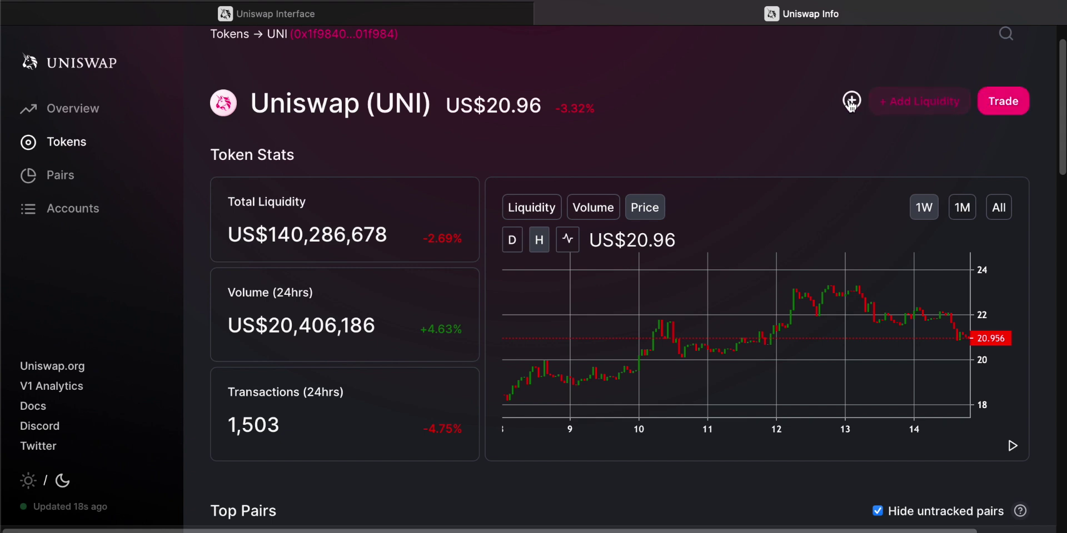